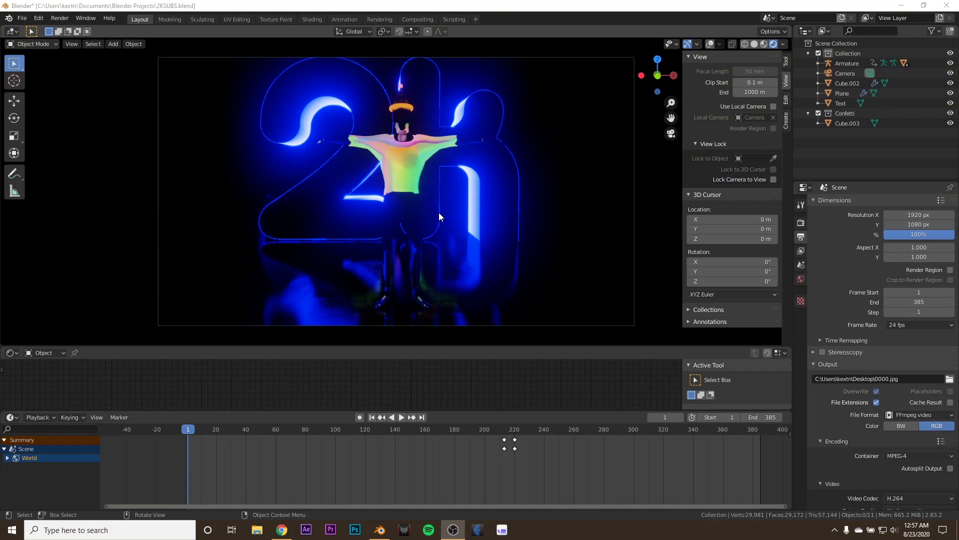
Display the scene in Material Preview shading outside the camera view and scrub the animation to frame 93
key("KP_0")
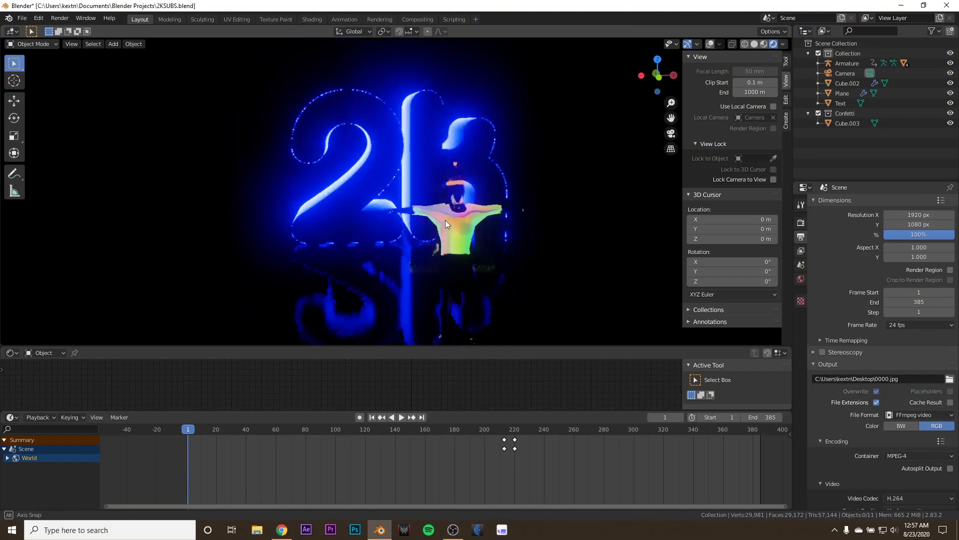
left_click(764, 44)
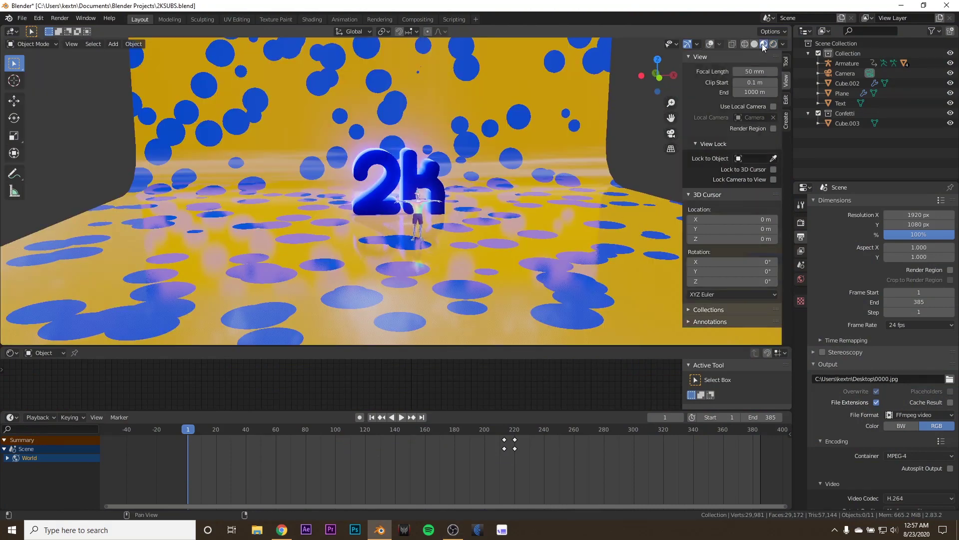
middle_click_drag(428, 168, 414, 174)
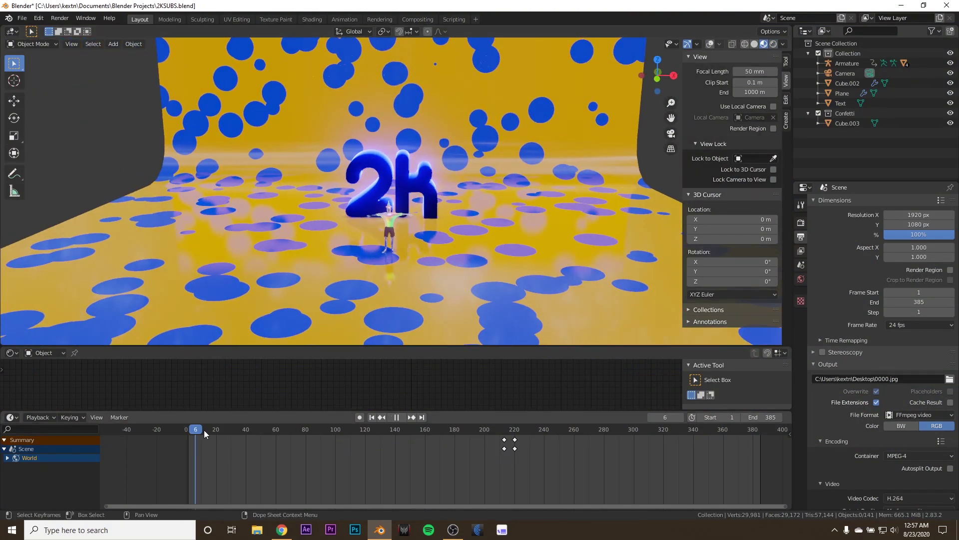
left_click_drag(244, 432, 326, 436)
Examine the falling confetti, the 2K text and the character from several angles
scroll(348, 253, "up", 2)
middle_click_drag(348, 253, 364, 275)
scroll(363, 274, "up", 2)
middle_click_drag(309, 126, 253, 189)
scroll(254, 137, "down", 2)
middle_click_drag(265, 250, 291, 212)
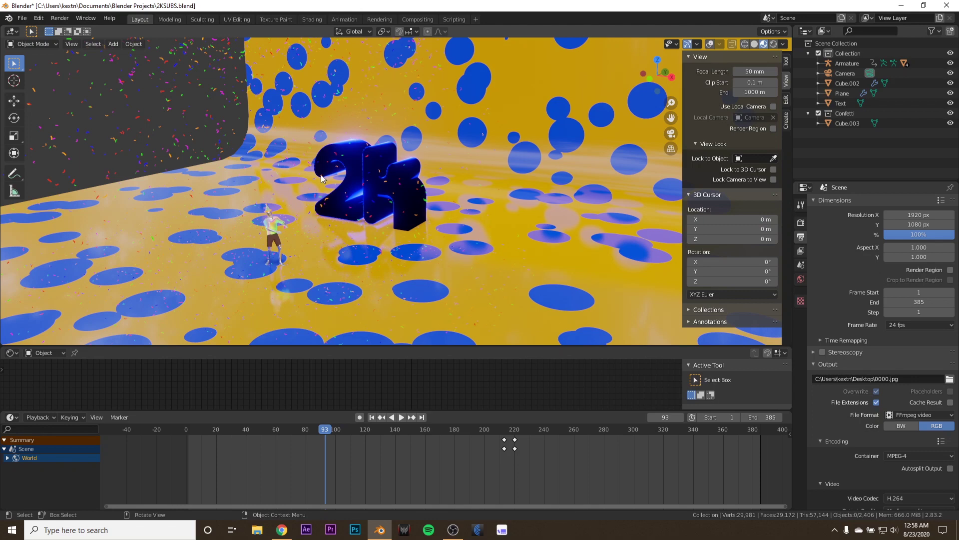
middle_click_drag(346, 195, 324, 220)
scroll(359, 217, "down", 2)
scroll(324, 220, "down", 1)
scroll(349, 211, "up", 4)
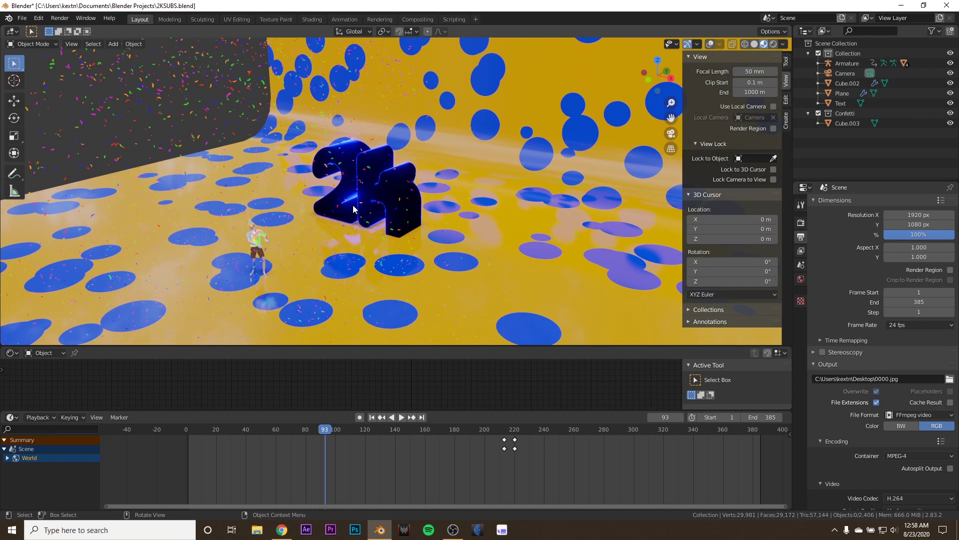
middle_click_drag(352, 204, 412, 200)
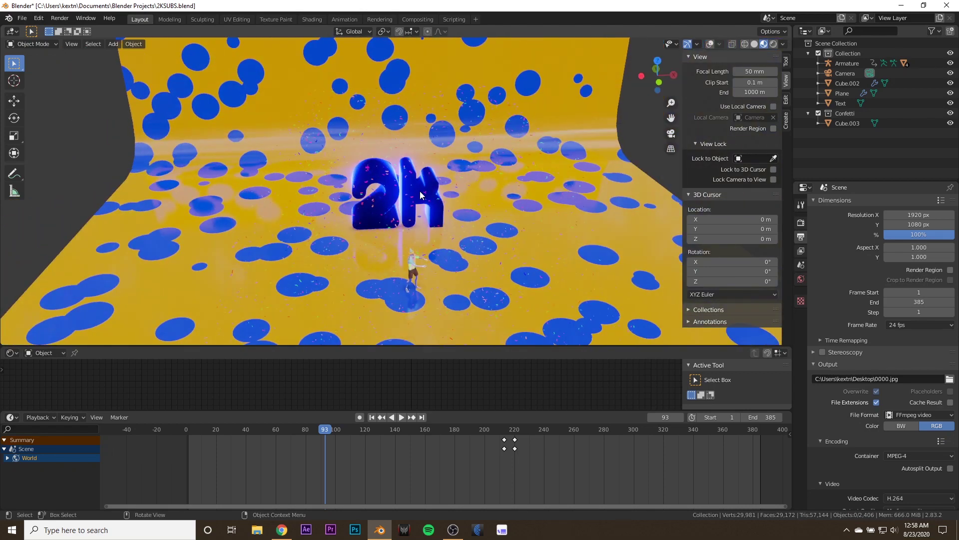
Hide Cube.002 and the confetti object Cube.003, and play the animation on to frame 104
left_click(847, 83)
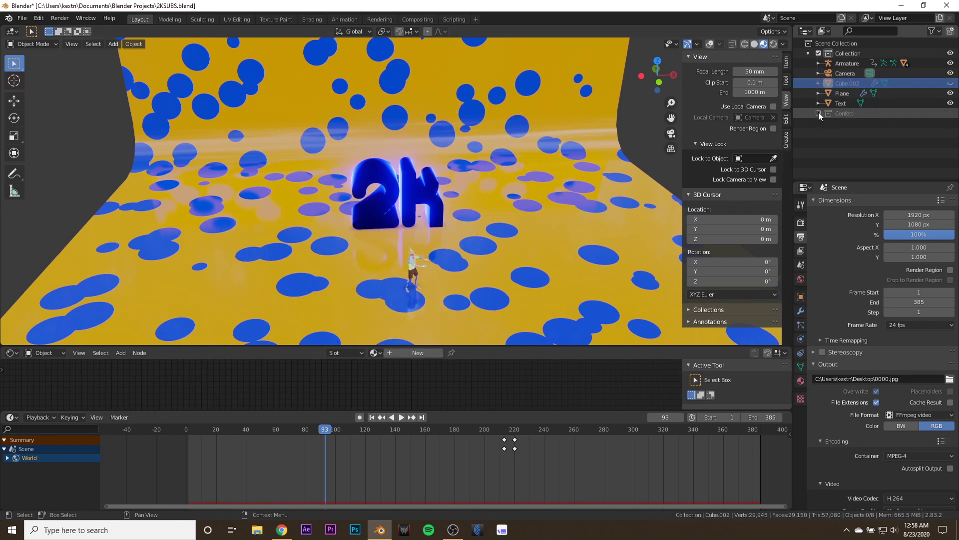
left_click(950, 123)
middle_click_drag(326, 158, 499, 199)
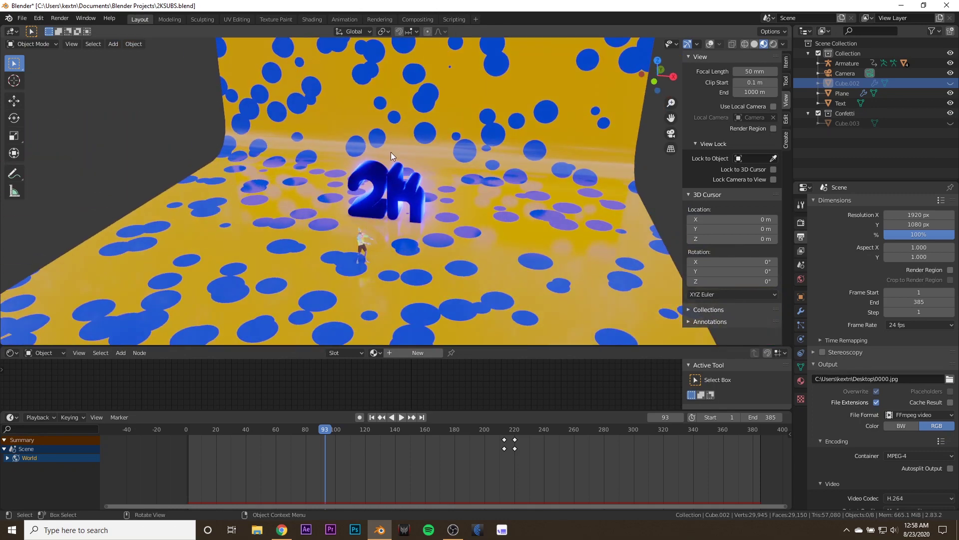
middle_click_drag(426, 232, 423, 253)
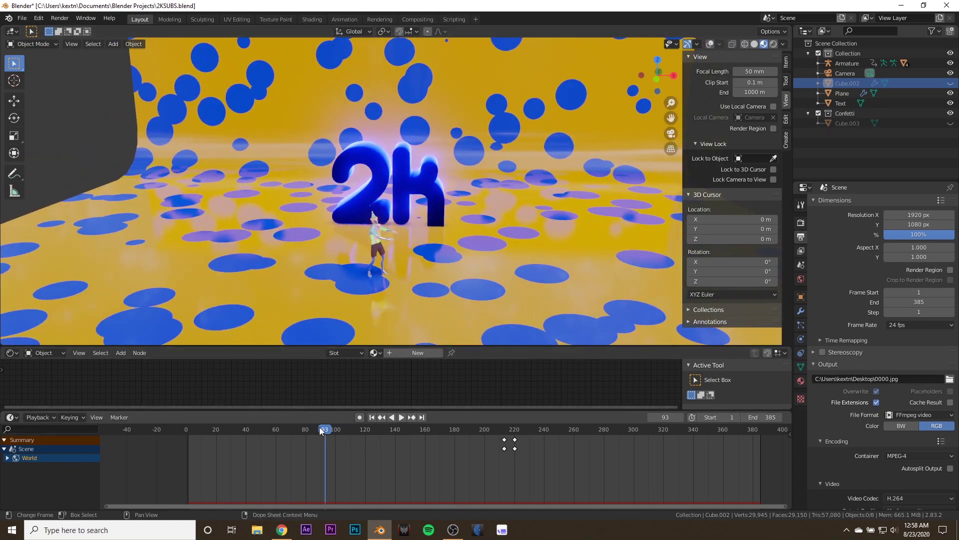
key("space")
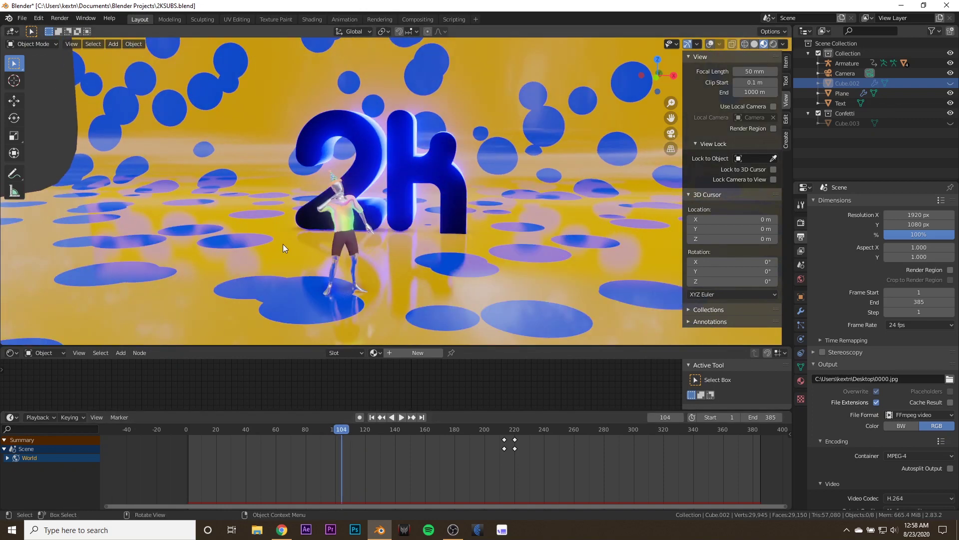
key("space")
Add a cube mesh at the scene origin and raise it about 2.9 m along Z
key("shift+a")
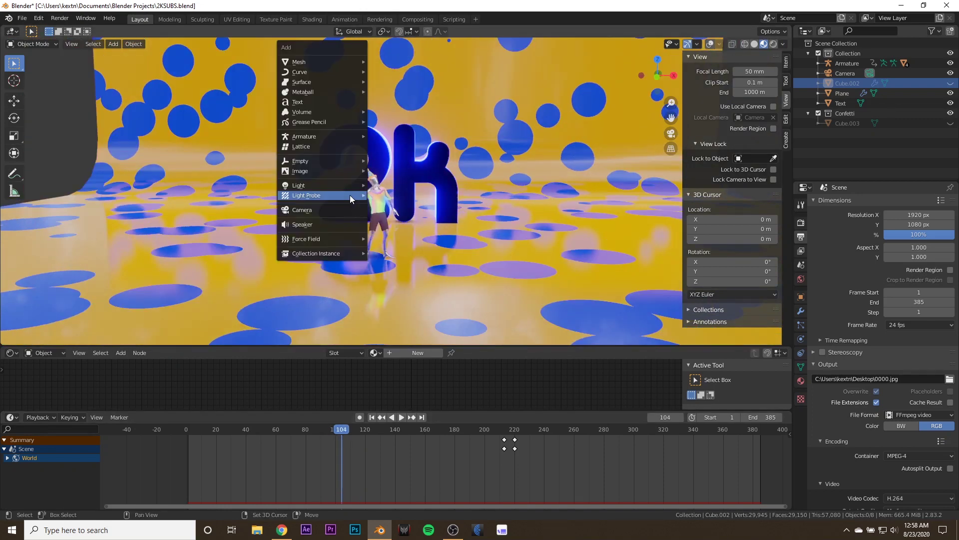
mouse_move(333, 61)
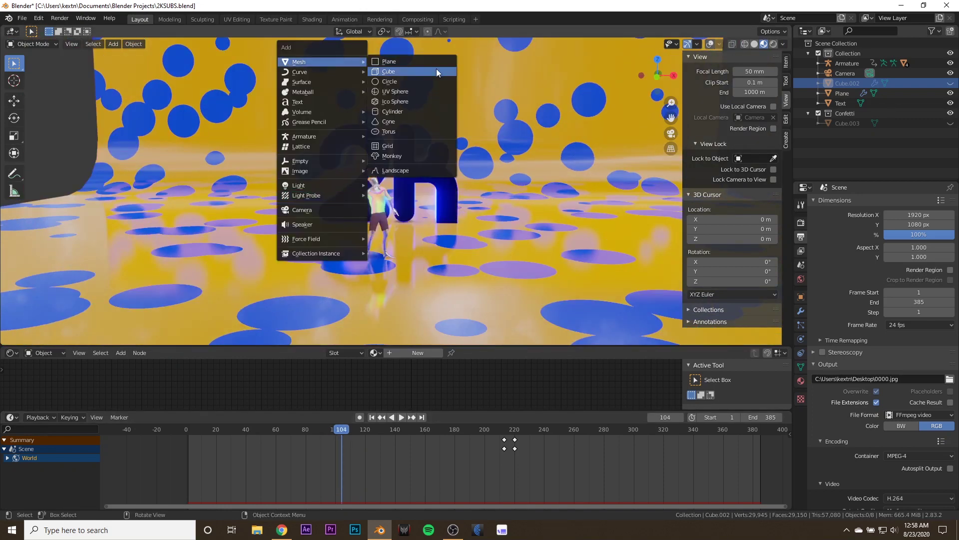
left_click(437, 71)
scroll(439, 193, "down", 2)
middle_click_drag(439, 194, 457, 203)
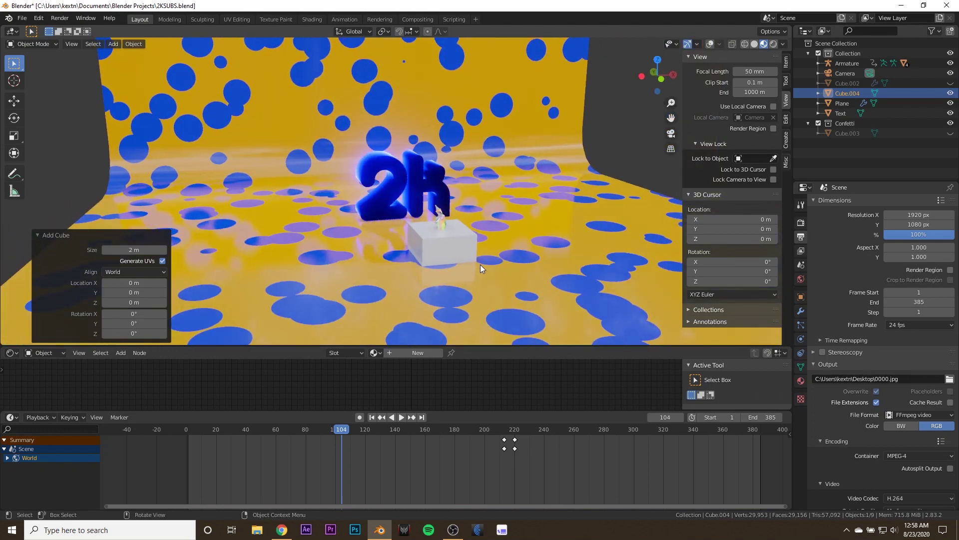
key("g")
key("z")
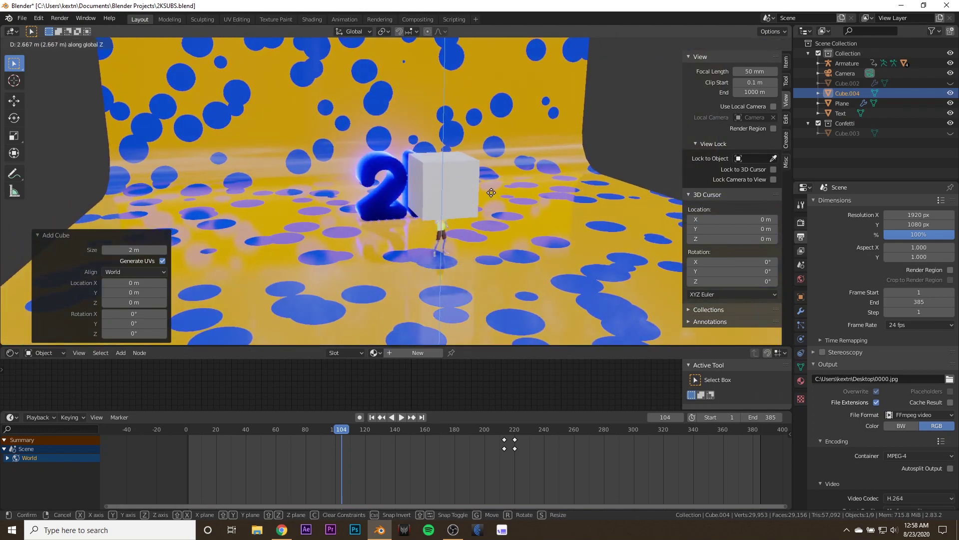
left_click(496, 195)
Move the new cube about 25 m in the negative X direction, clear of the dotted backdrop
scroll(557, 194, "down", 4)
key("g")
key("y")
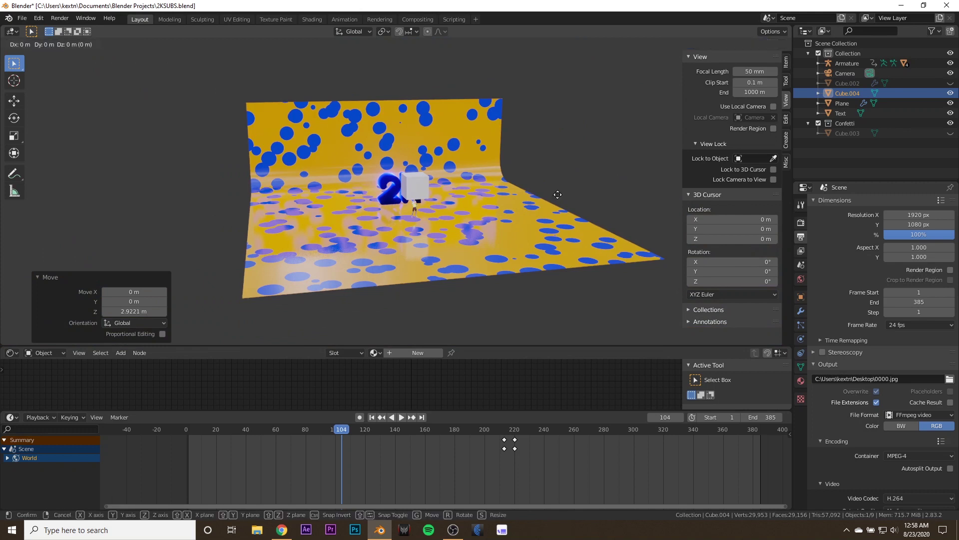
key("x")
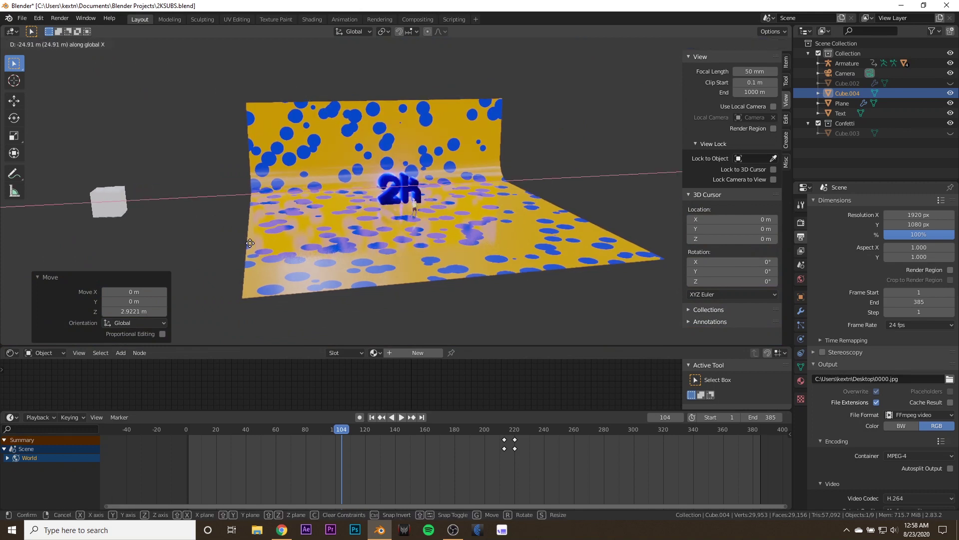
left_click(225, 244)
Show the viewport overlays, focus on the isolated cube and enter its Edit Mode
middle_click_drag(225, 244, 349, 135, "shift")
left_click(451, 176)
left_click(710, 44)
key("KP_Decimal")
scroll(473, 199, "down", 3)
scroll(508, 191, "down", 4)
key("Tab")
Without proportional editing, move the cube's upper-left edge in front view about 1.7 m along X and -1.7 m along Z to form an L shape
left_click_drag(340, 135, 380, 179)
middle_click_drag(380, 180, 444, 221)
key("KP_1")
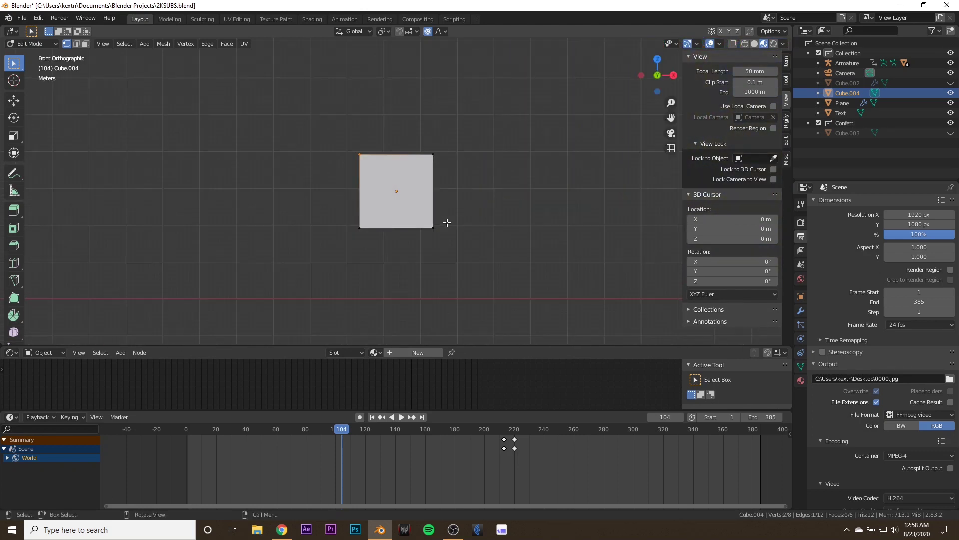
scroll(440, 217, "up", 2)
key("g")
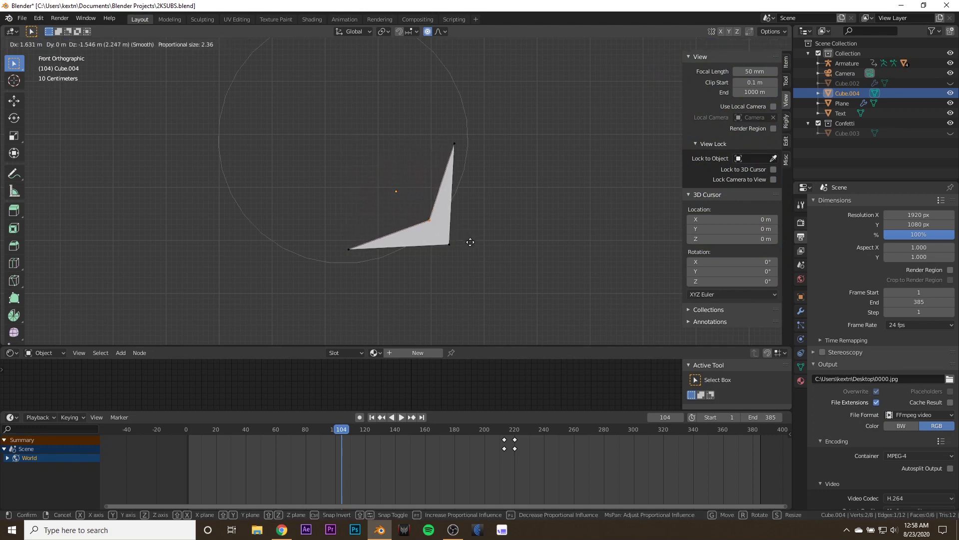
right_click(488, 190)
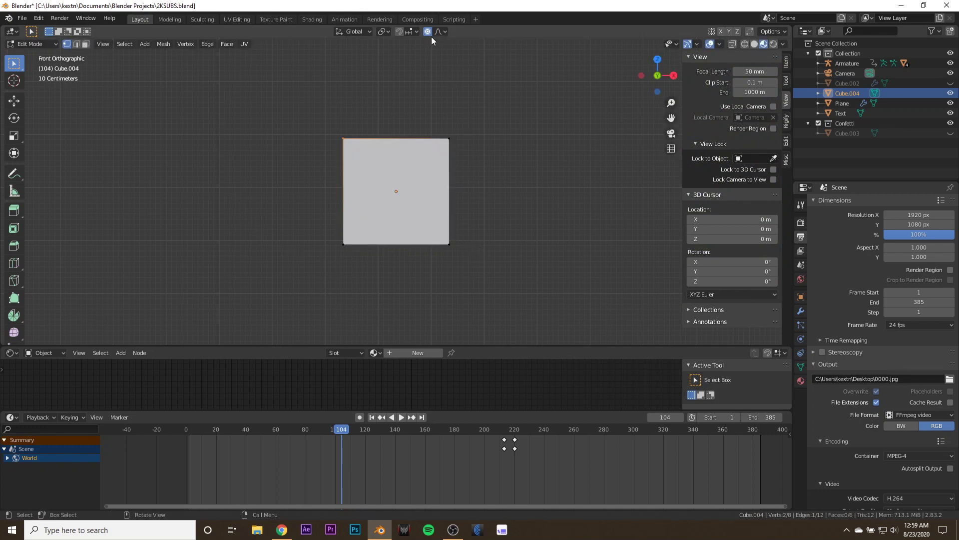
key("g")
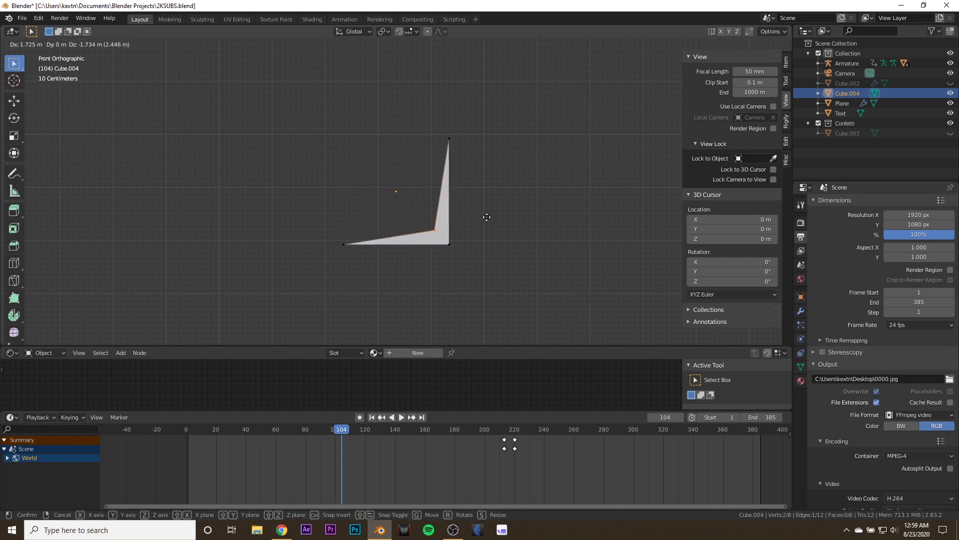
left_click(487, 217)
Bevel the inner and outer corner edges of the L shape with 4 segments and an offset of about 0.39 m
middle_click_drag(447, 241, 484, 262)
key("2")
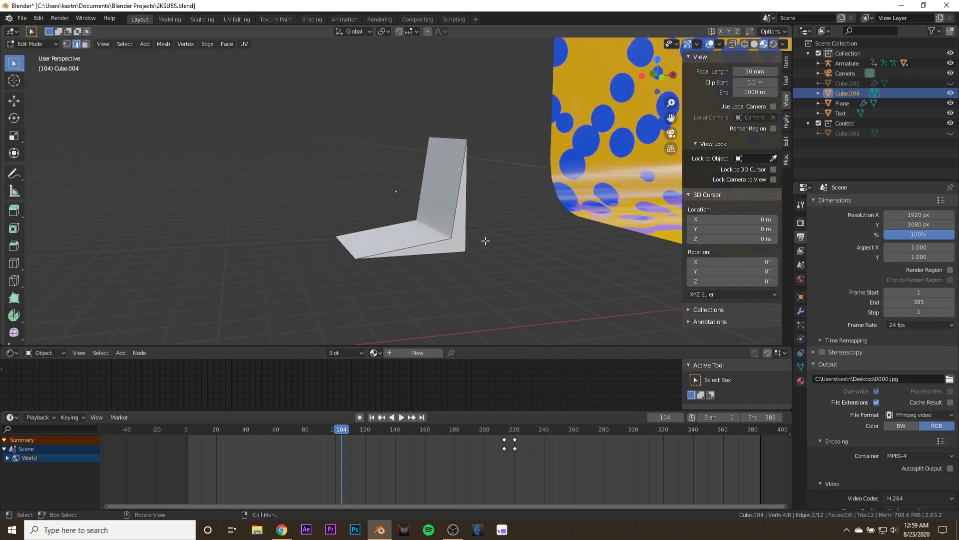
key("ctrl+b")
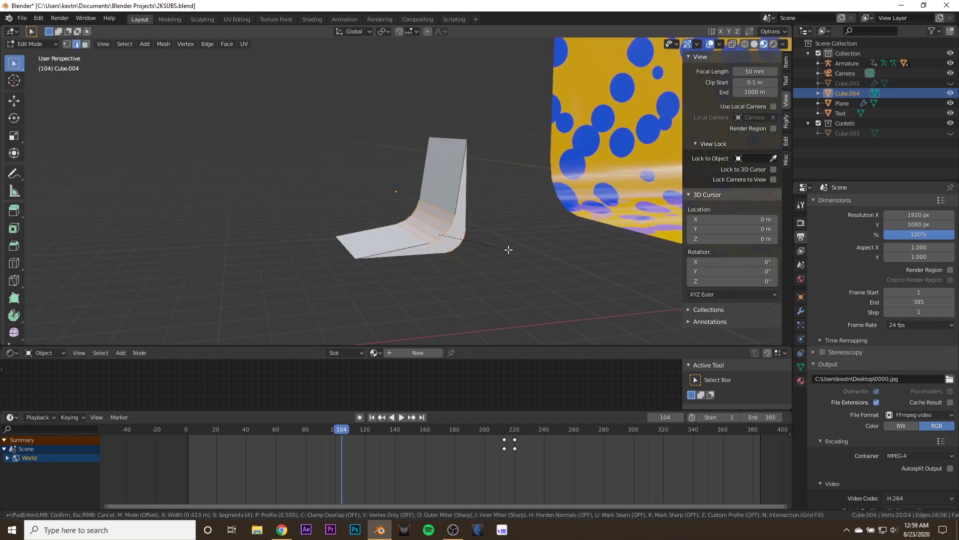
left_click(506, 248)
middle_click_drag(507, 248, 449, 235)
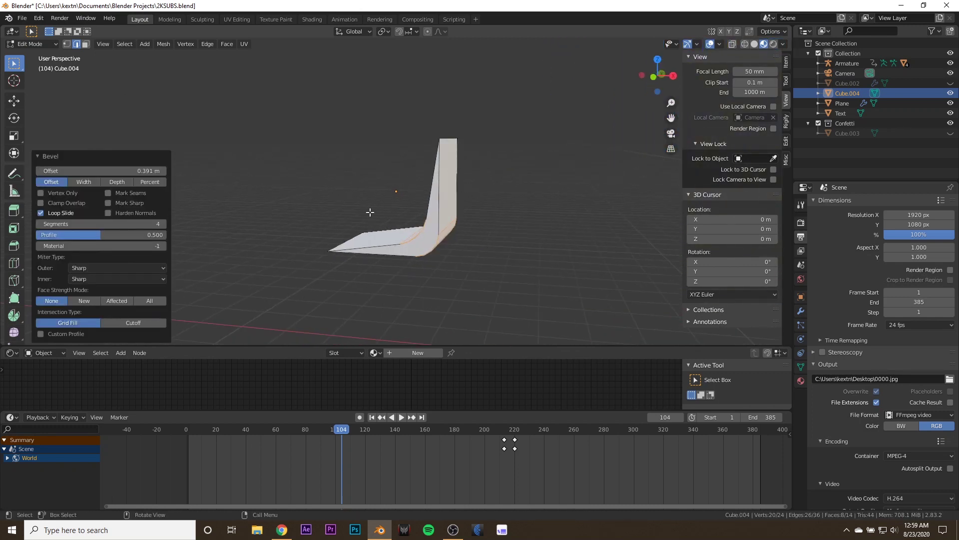
middle_click_drag(390, 223, 466, 205)
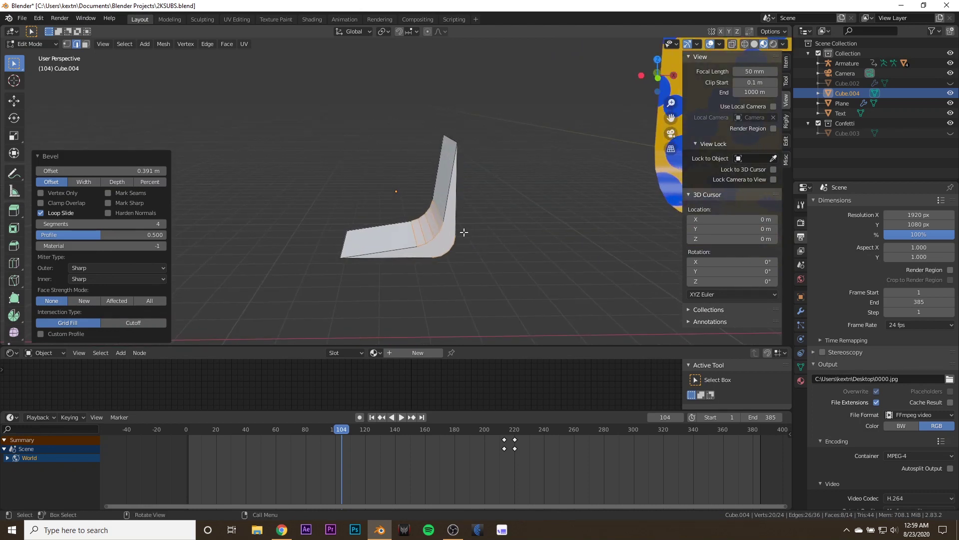
Bend the upright end outward with smooth proportional editing, moving its tip edge about 1.38 m in X and -0.9 m in Z with Y locked
left_click(447, 139)
mouse_move(445, 210)
middle_mouse_down()
mouse_move(434, 217)
mouse_move(445, 220)
middle_mouse_up()
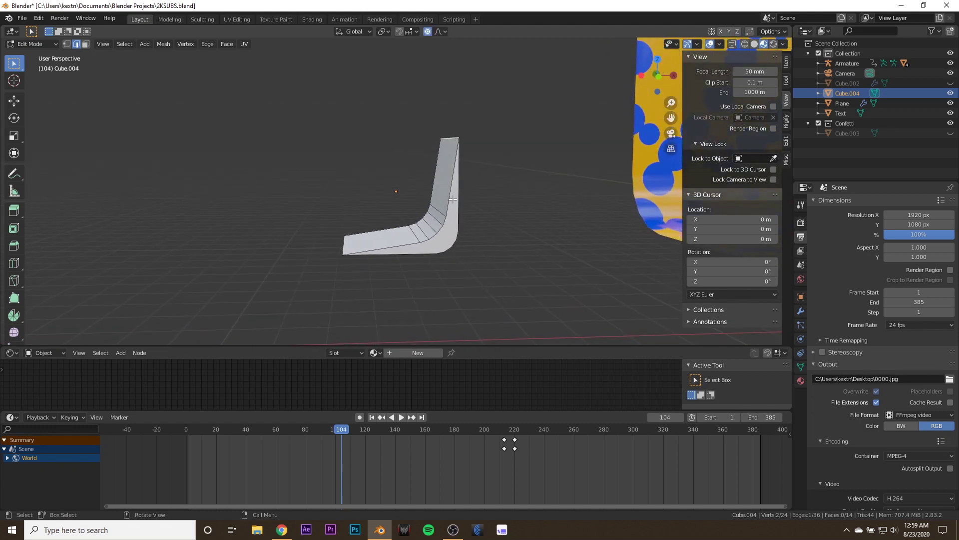
key("g")
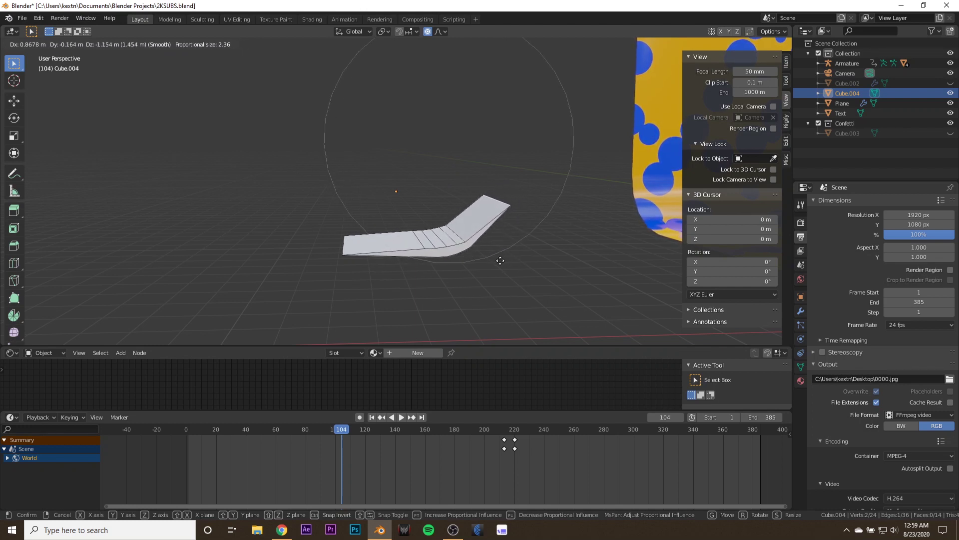
key("shift+y")
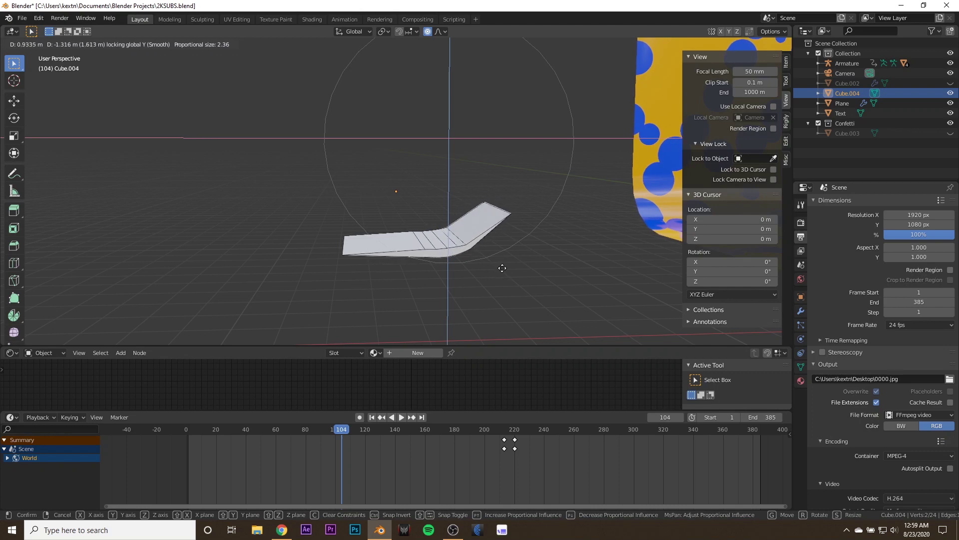
left_click(524, 244)
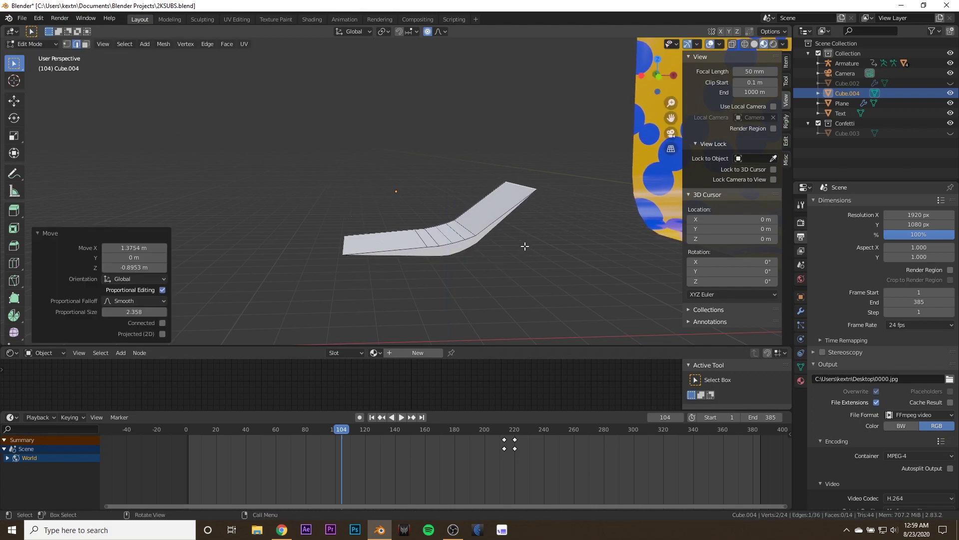
middle_click_drag(525, 244, 486, 250)
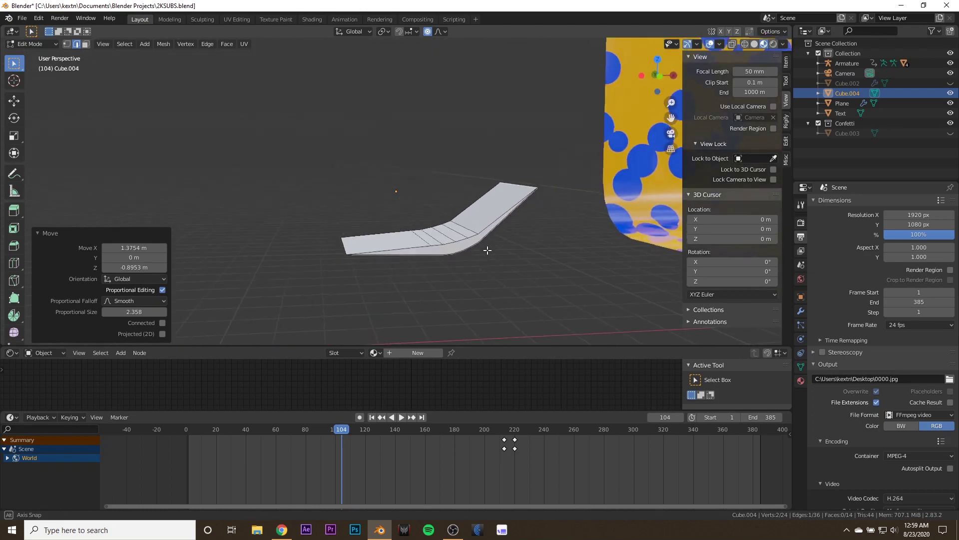
Bevel the tip edges at both ends of the curved strip with 4 segments
left_click(339, 247, "shift")
key("ctrl+b")
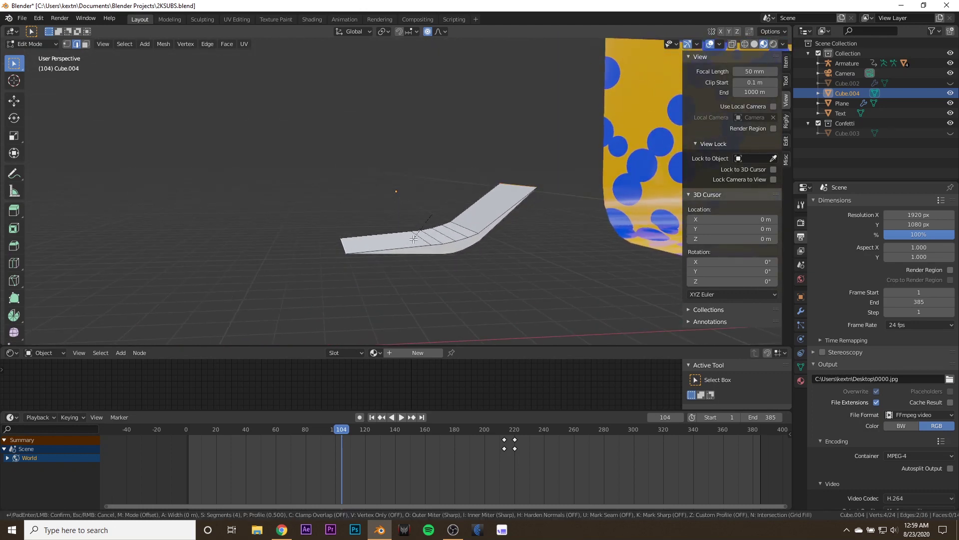
left_click(405, 270)
middle_click_drag(405, 269, 494, 227)
Narrow the whole curved strip along Y to a scale of about 0.5
key("a")
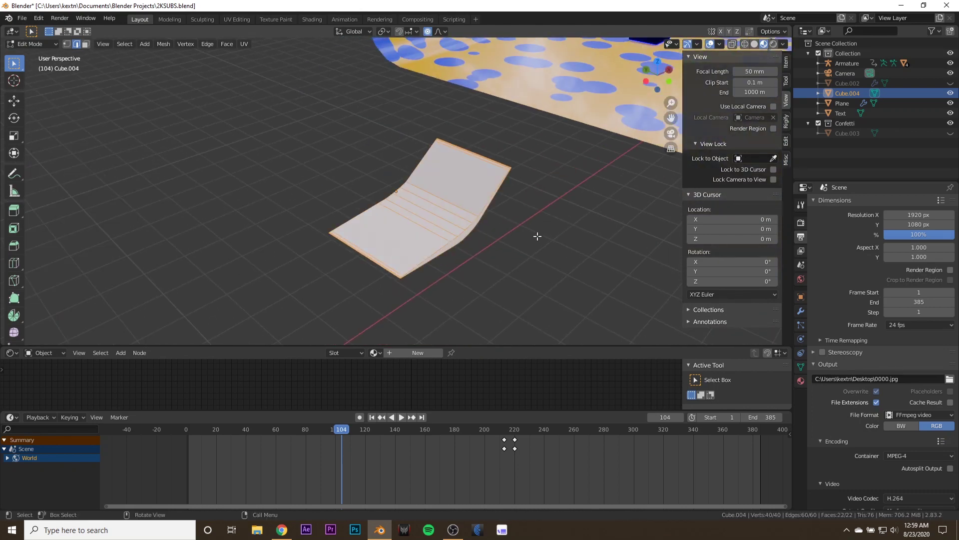
key("s")
right_click(620, 272)
key("s")
key("y")
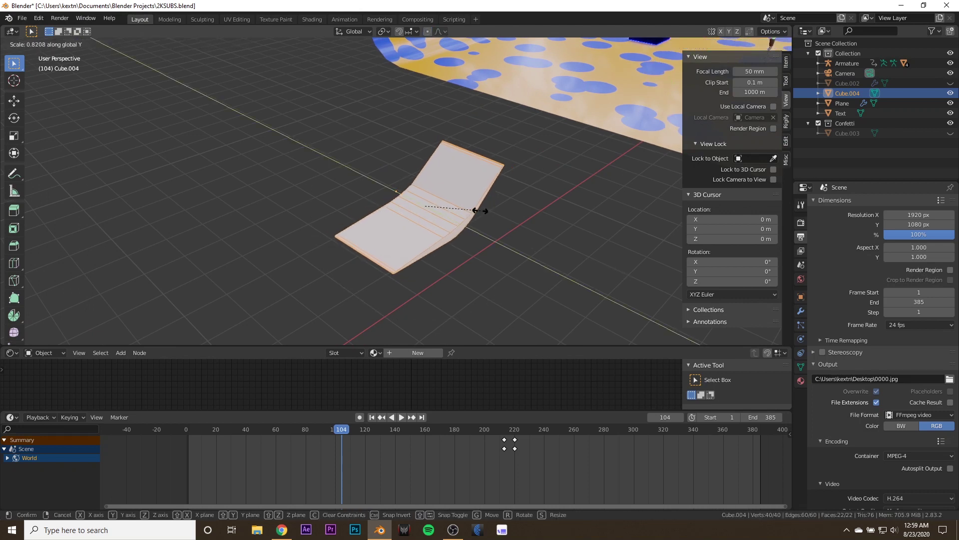
left_click(440, 178)
Scale the whole strip by about 0.63 along Z and about 0.64 along X
key("s")
key("z")
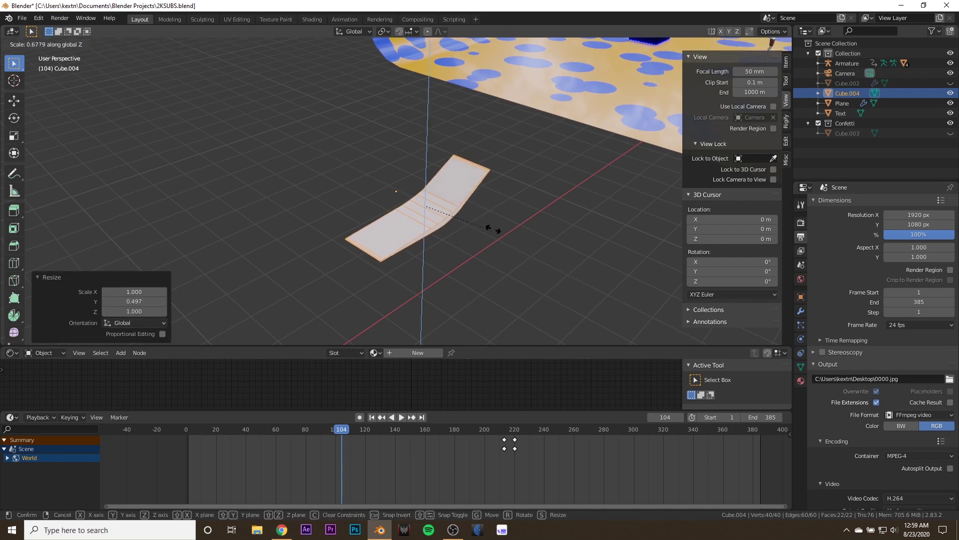
left_click(486, 230)
key("s")
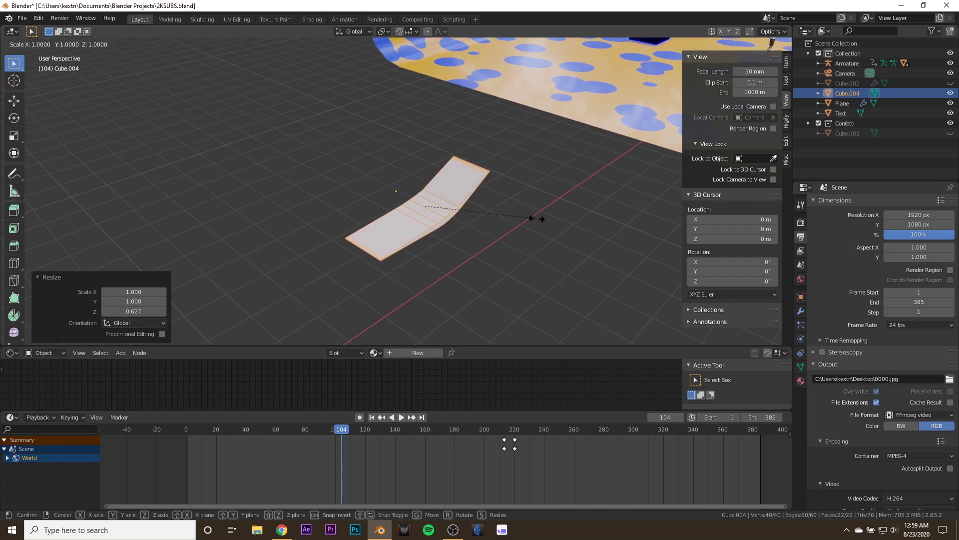
key("x")
left_click(495, 211)
middle_click_drag(495, 211, 515, 227)
key("s")
key("z")
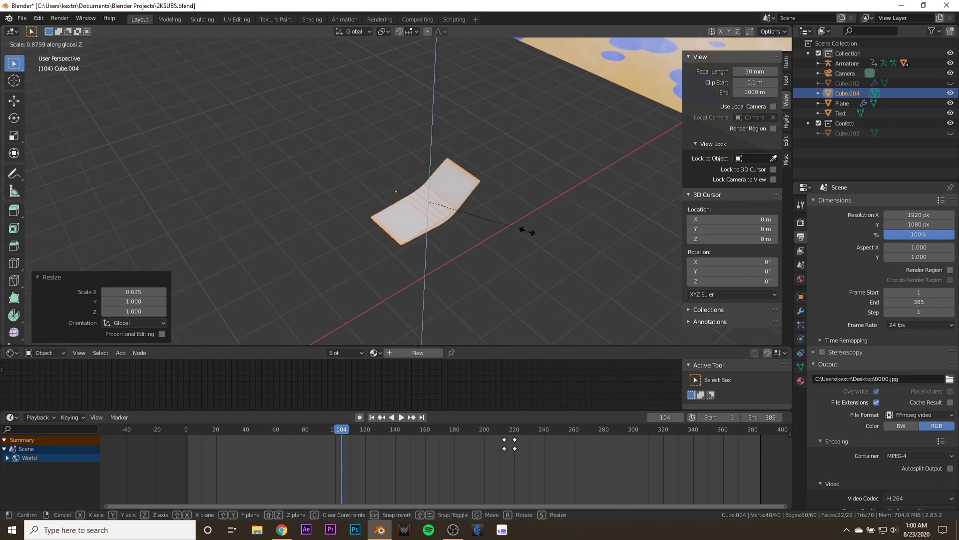
right_click(503, 221)
Narrow the curved strip further by scaling all its geometry by about 0.53 along Y
key("s")
key("y")
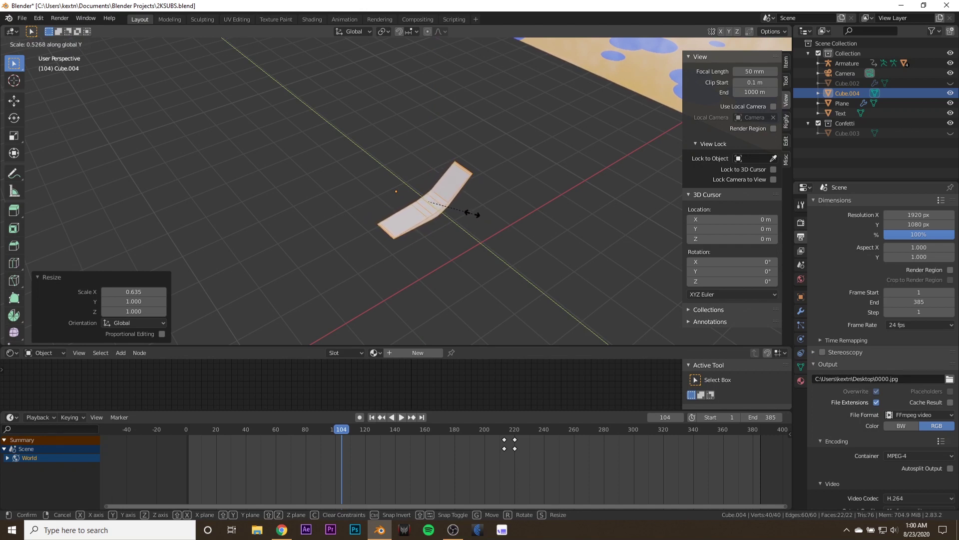
left_click(475, 214)
mouse_move(475, 214)
middle_mouse_down()
mouse_move(446, 210)
mouse_move(488, 229)
mouse_move(414, 196)
mouse_move(345, 188)
mouse_move(480, 225)
mouse_move(445, 210)
mouse_move(490, 241)
mouse_move(462, 226)
middle_mouse_up()
Leave mesh editing, shade the strip smooth, and enable Auto Smooth for its normals
key("Tab")
scroll(486, 226, "up", 3)
right_click(484, 232)
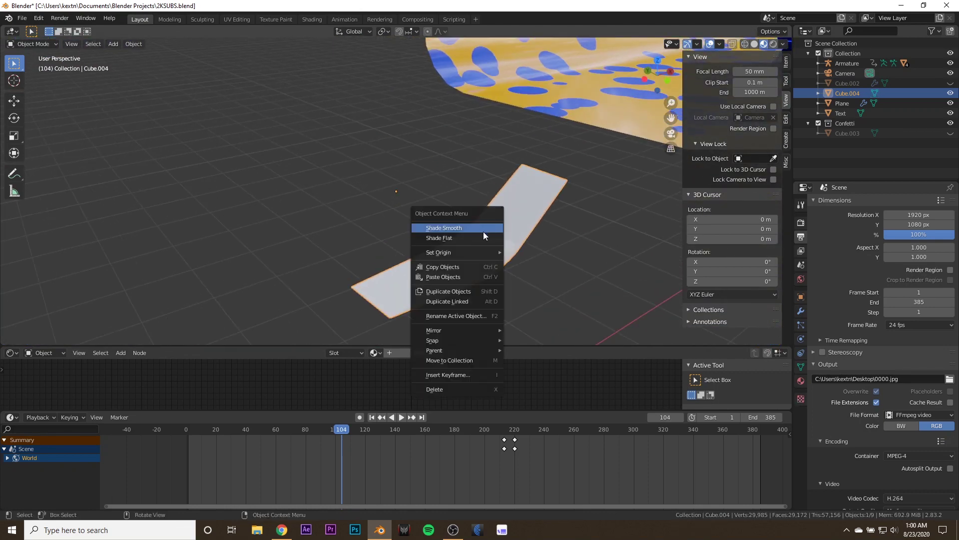
left_click(484, 229)
left_click(801, 366)
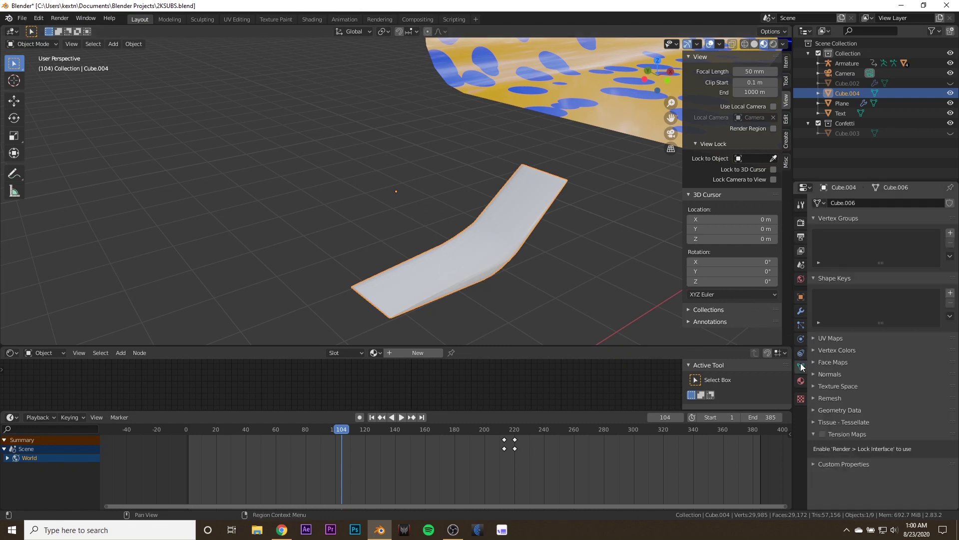
left_click(829, 374)
left_click(829, 386)
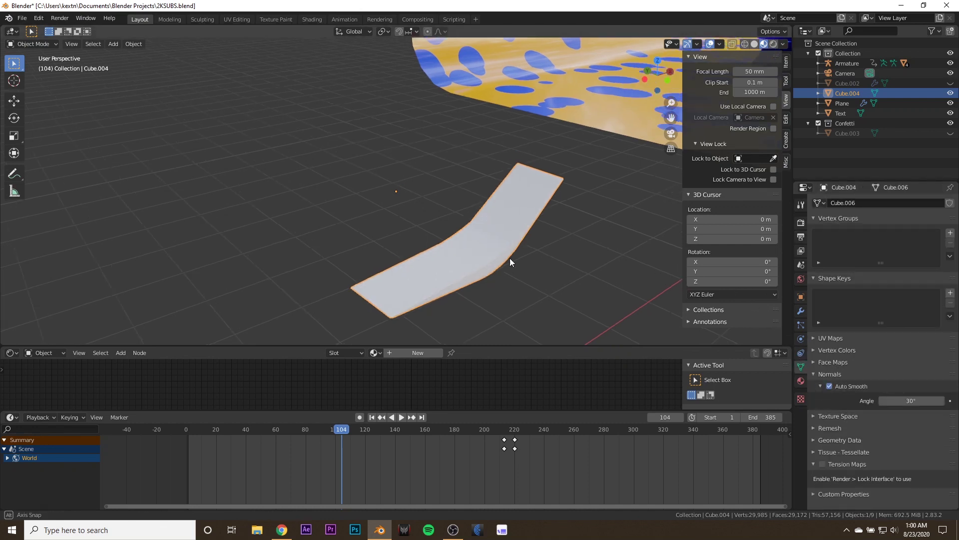
Move the curved strip's origin to its geometry
mouse_move(510, 258)
middle_mouse_down()
mouse_move(456, 267)
mouse_move(513, 266)
middle_mouse_up()
scroll(515, 269, "down", 3)
right_click(456, 235)
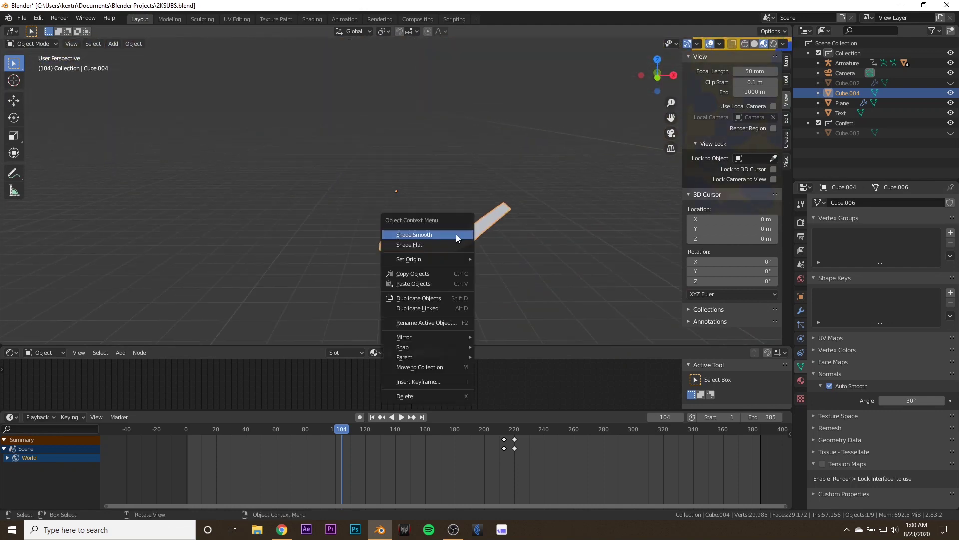
mouse_move(449, 259)
left_click(551, 270)
middle_click_drag(551, 271, 486, 261)
Rename the curved strip object as Confetti and move it into the Confetti collection
double_click(847, 93)
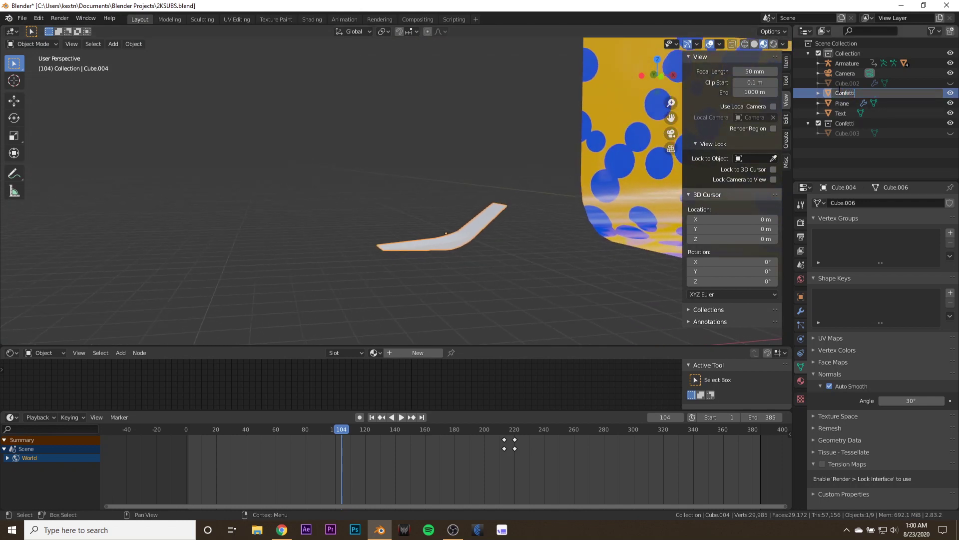
key("Return")
key("m")
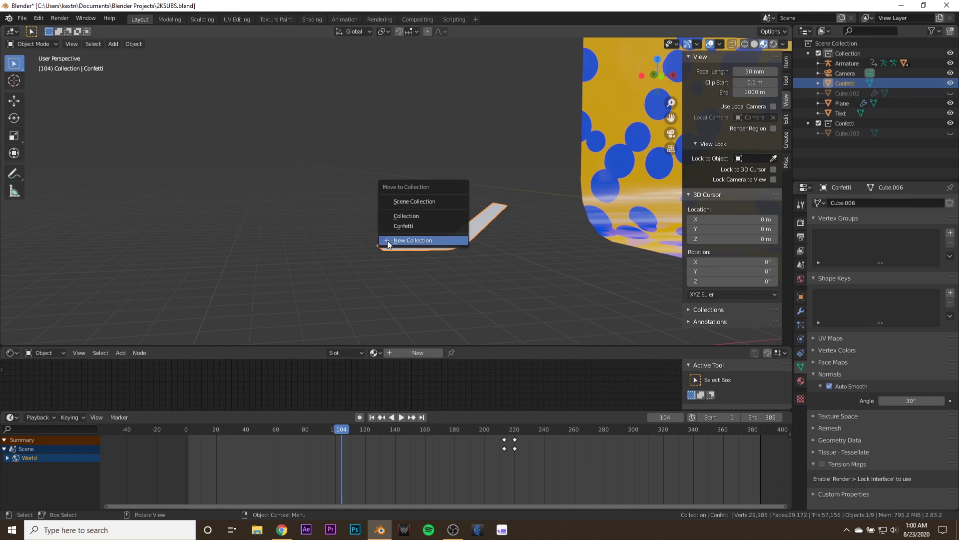
left_click(417, 227)
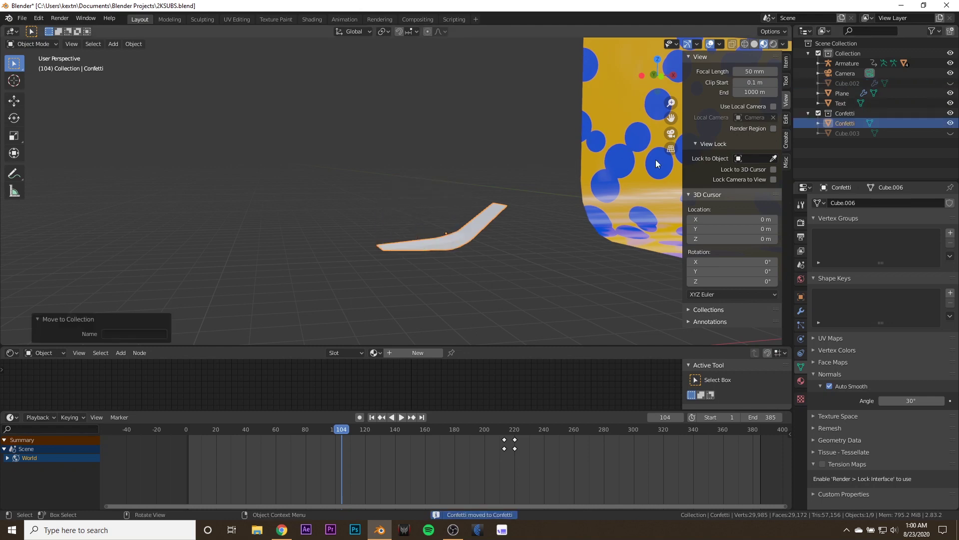
Add a mesh cube at the scene origin and raise it about 9.49 m along Z above the 2K text
middle_click_drag(700, 175, 420, 209)
scroll(458, 218, "up", 4)
key("shift+a")
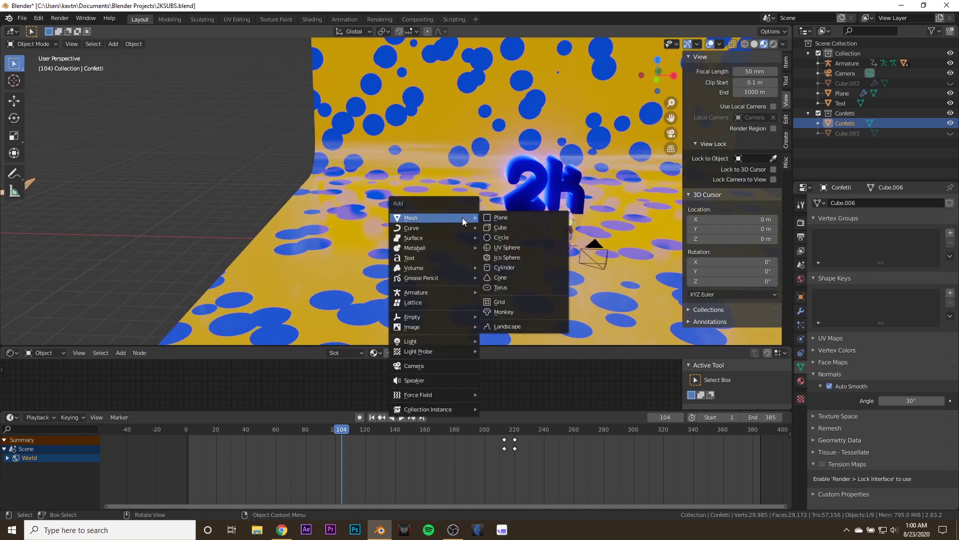
left_click(532, 225)
scroll(530, 229, "down", 4)
scroll(432, 235, "up", 3)
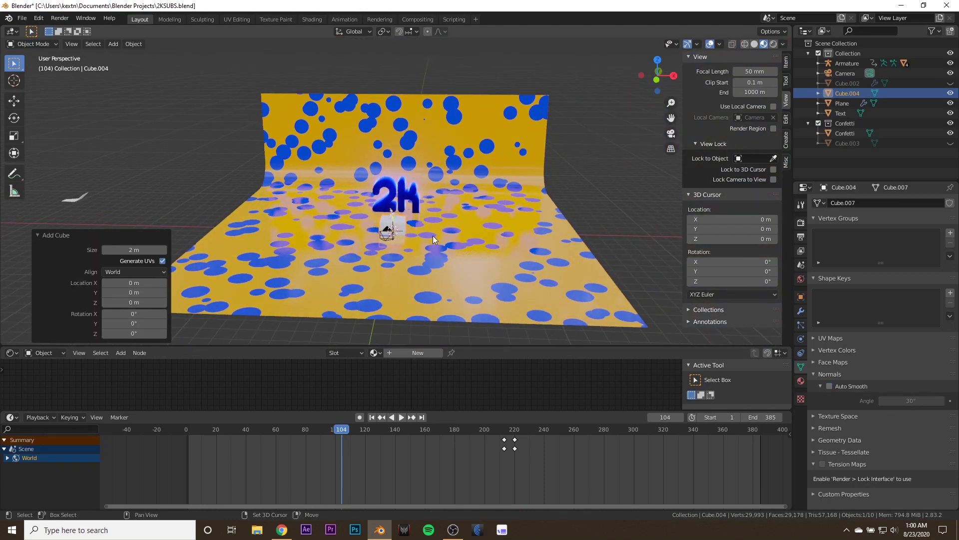
key("g")
key("z")
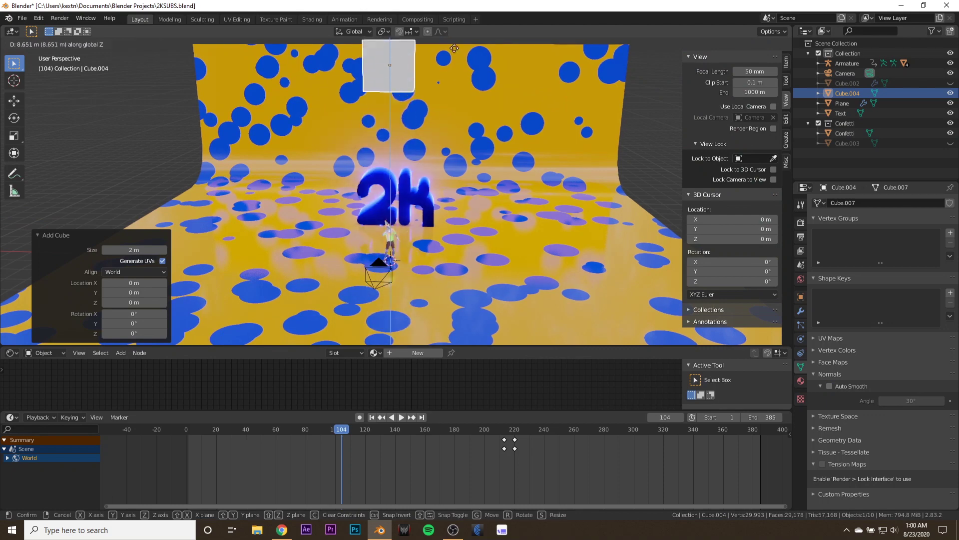
left_click(458, 337)
Widen the raised cube into a flat slab by scaling it about 5.14 in X and Y with Z locked
scroll(458, 337, "down", 5)
middle_click_drag(451, 309, 448, 222)
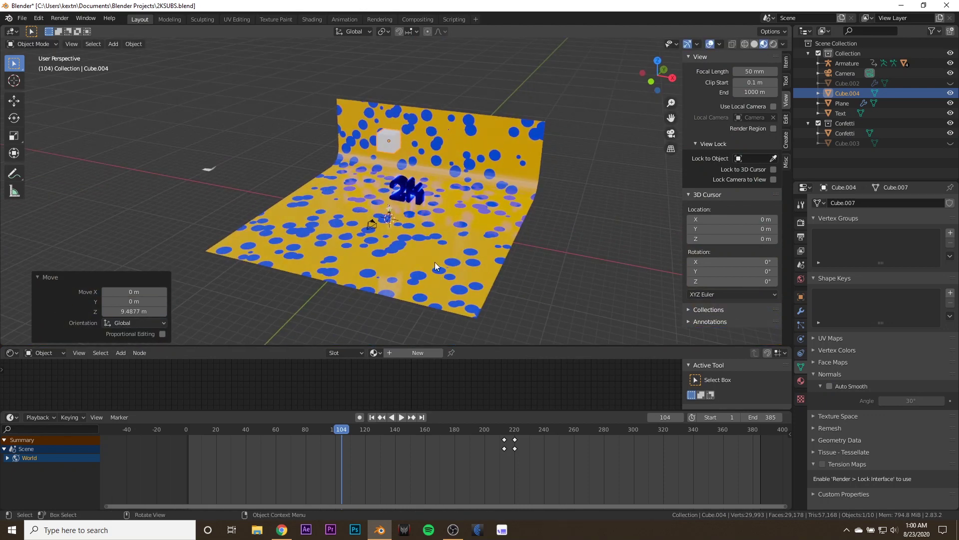
key("s")
key("shift+z")
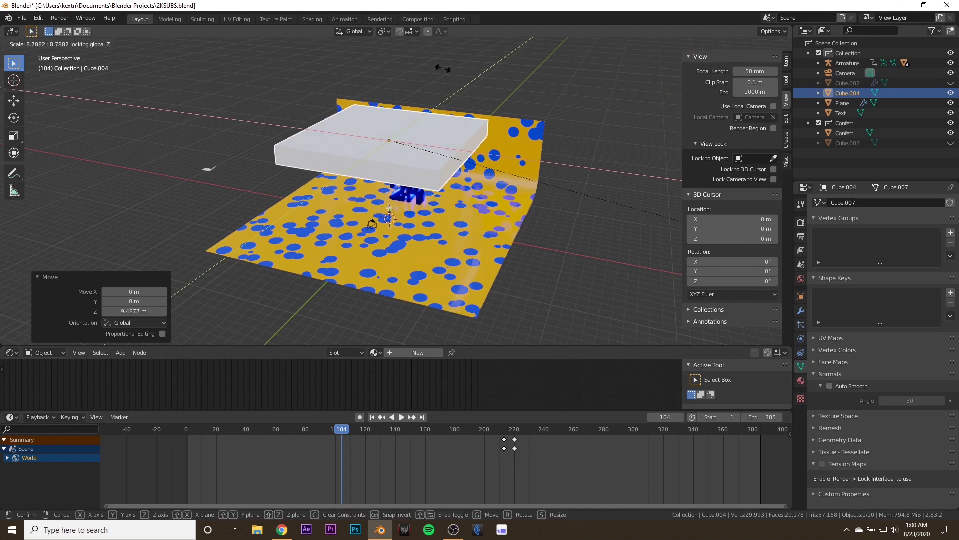
left_click(139, 270)
Adjust the slab's height above the scene by raising it about 2.37 m and lowering it about 0.7 m along Z
scroll(458, 204, "up", 3)
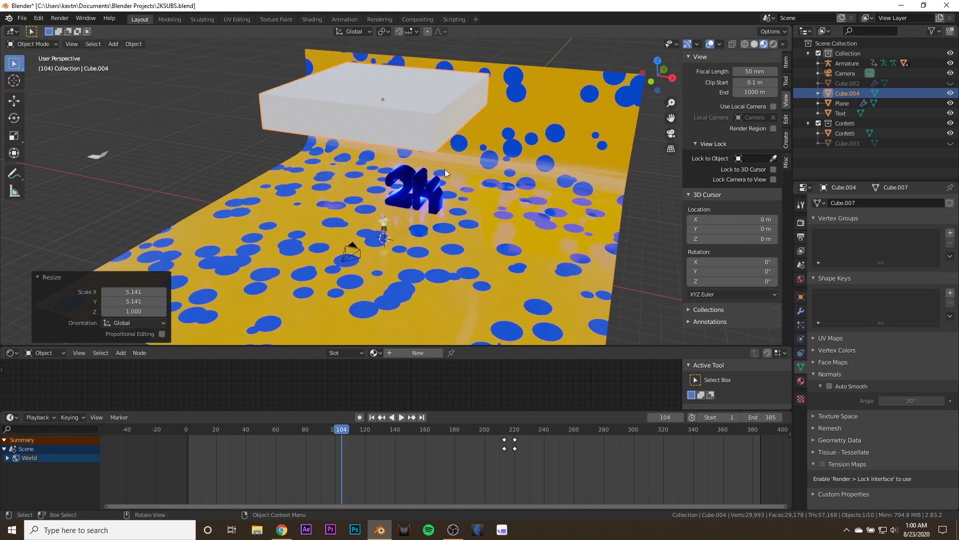
middle_click_drag(447, 172, 371, 105)
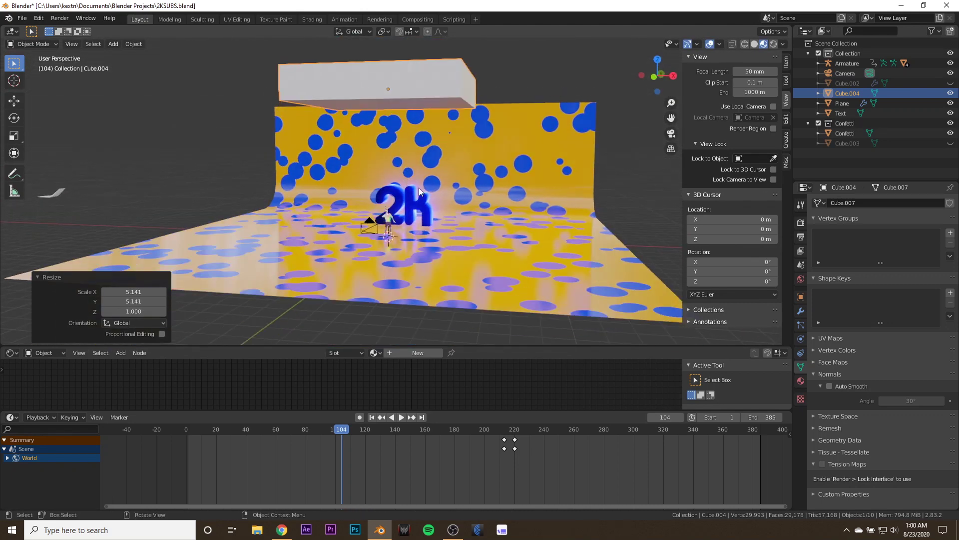
key("g")
key("z")
left_click(419, 149)
middle_click_drag(419, 149, 431, 167)
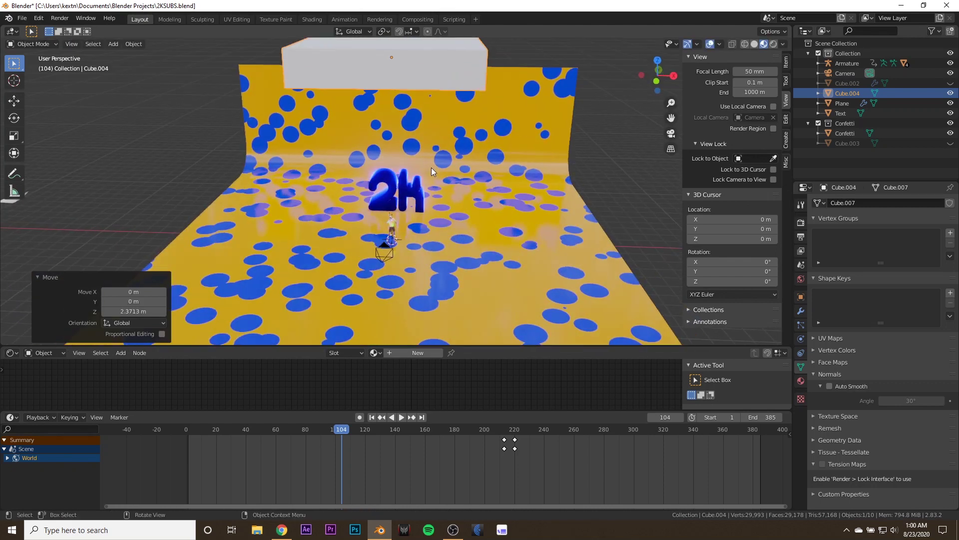
key("g")
key("z")
left_click(432, 177)
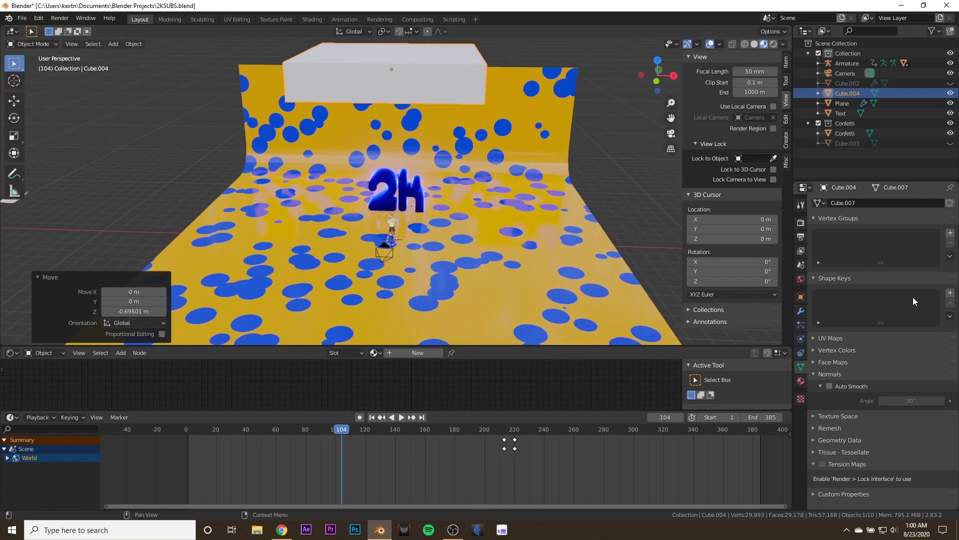
Add a particle system to the slab and name it Confetti
left_click(800, 324)
middle_click_drag(442, 168, 455, 141)
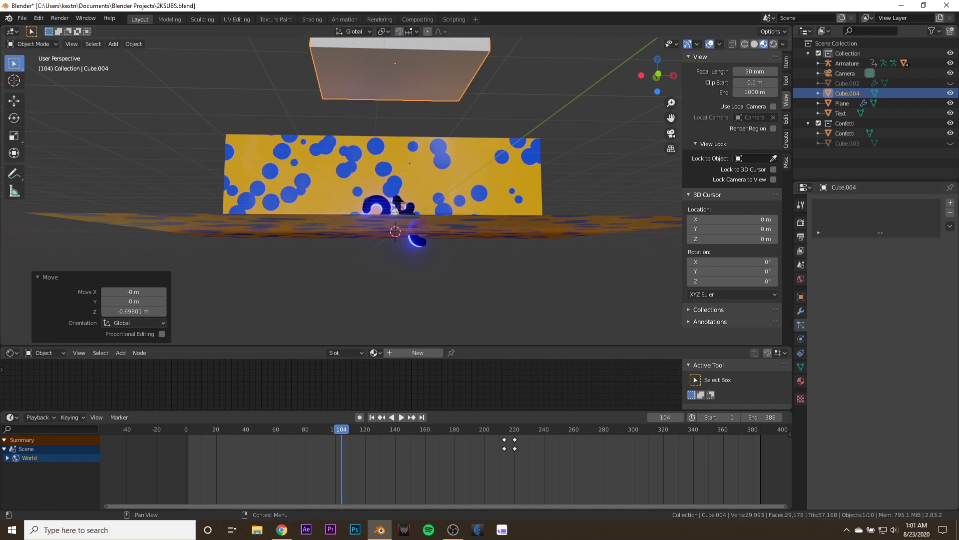
left_click(950, 203)
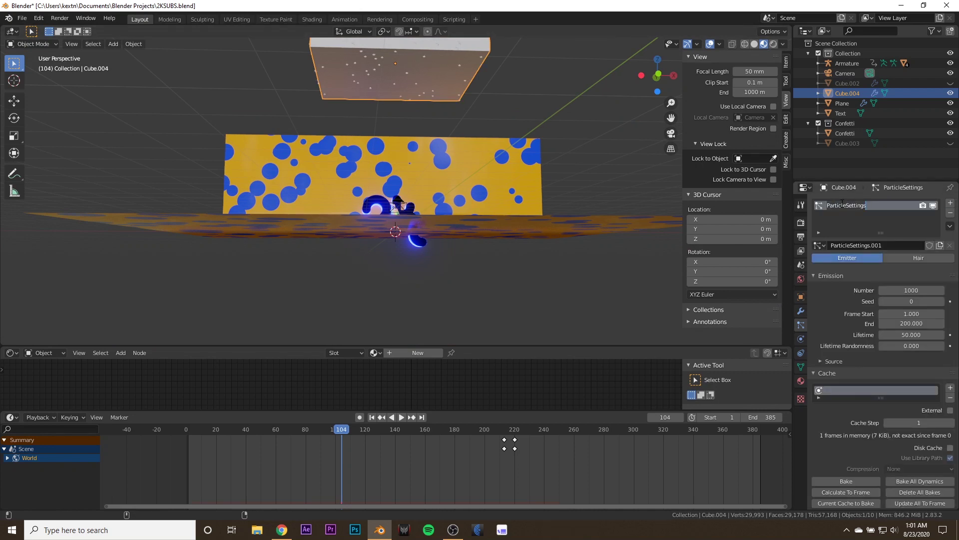
type("Confetti")
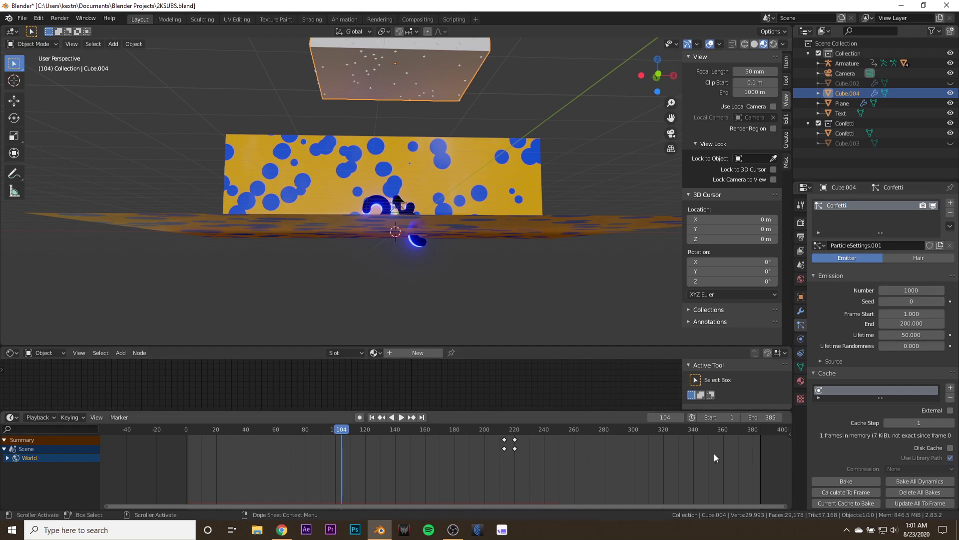
Set the Confetti particle emission's end frame to 385 and the particle lifetime to 385
left_click(910, 324)
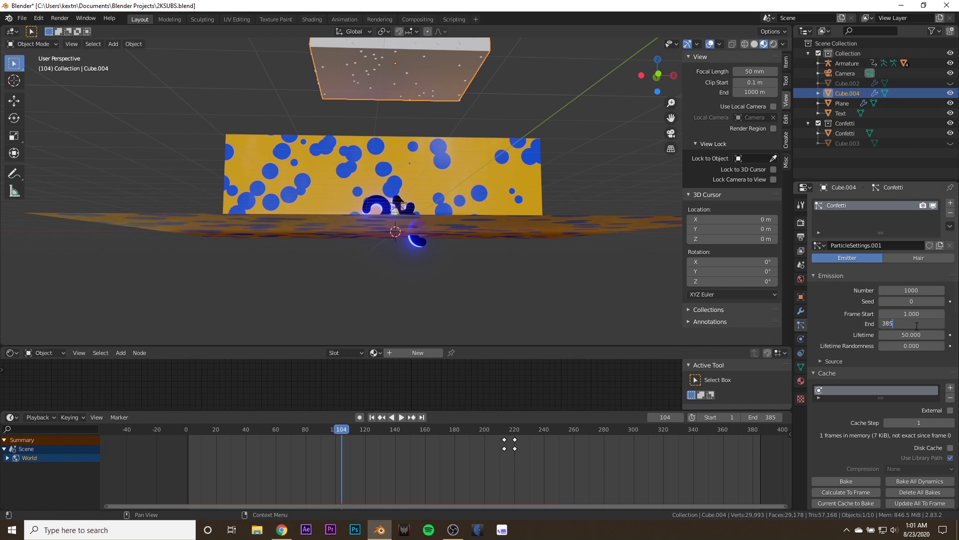
key("Return")
left_click(918, 335)
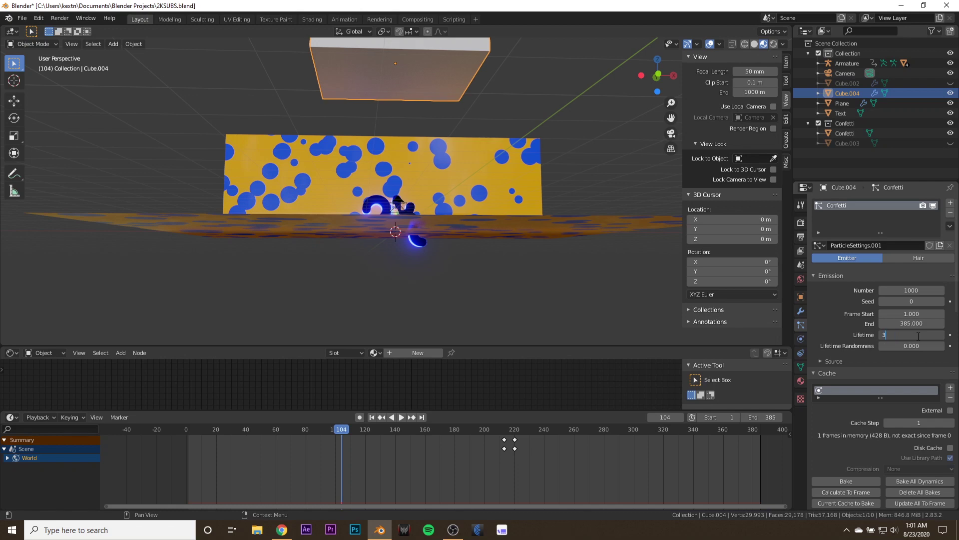
type("385")
key("Return")
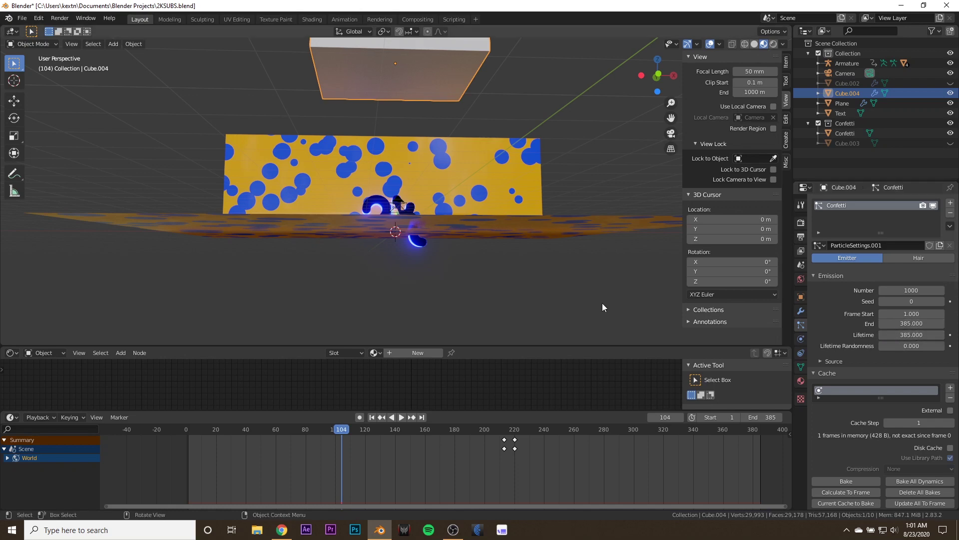
Set the number of emitted Confetti particles to 10000
middle_click_drag(601, 302, 508, 197)
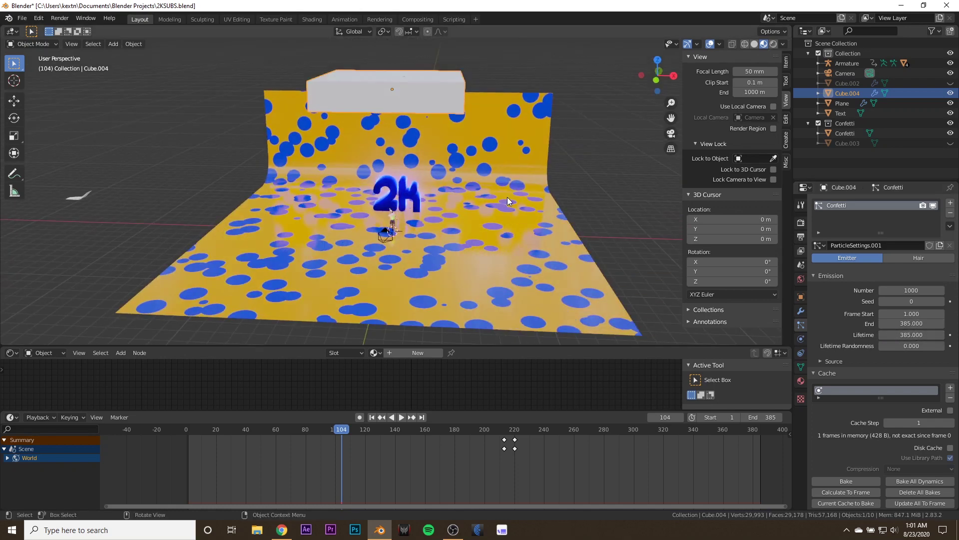
left_click(887, 291)
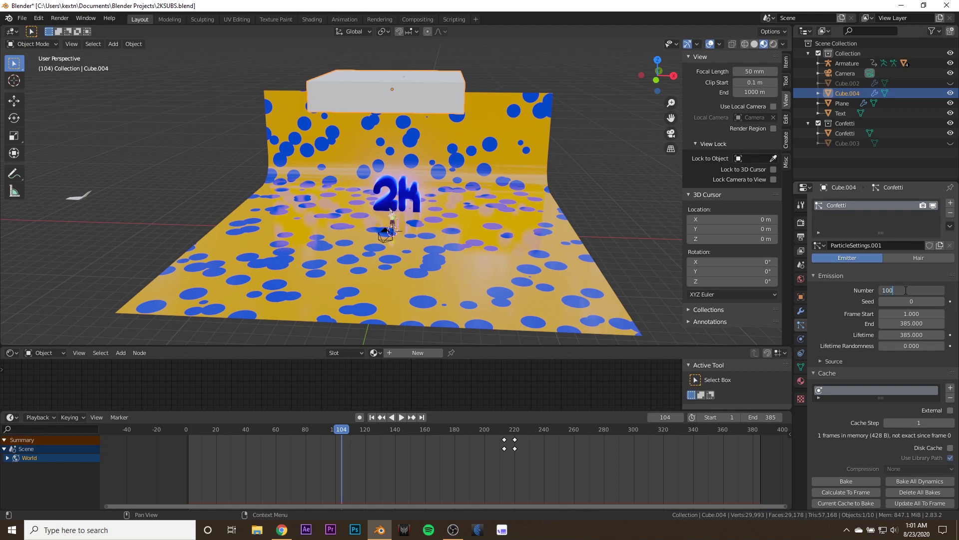
type("10000")
key("Return")
Play the animation from the current frame and again from frame 1 to preview the particles falling from the slab
middle_click_drag(521, 244, 490, 239)
key("space")
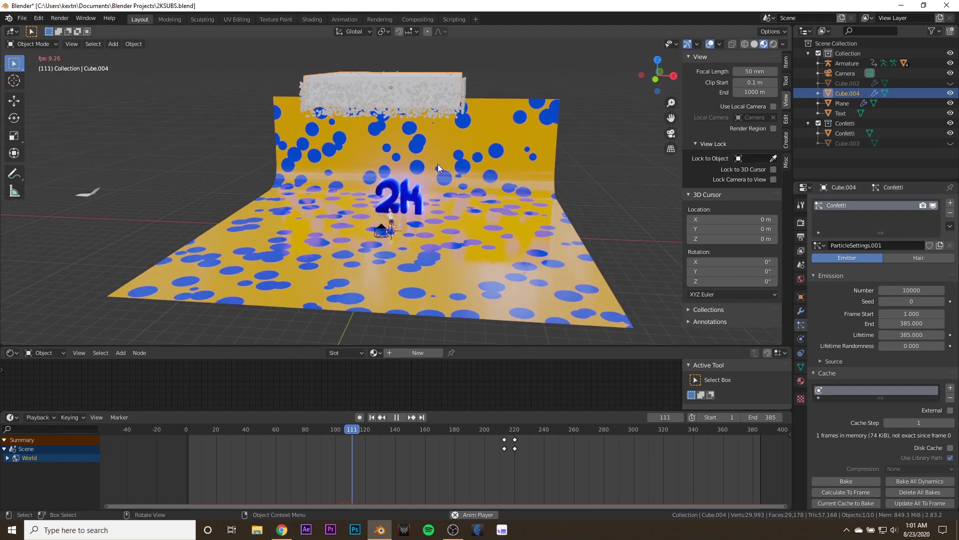
key("space")
key("shift+Left")
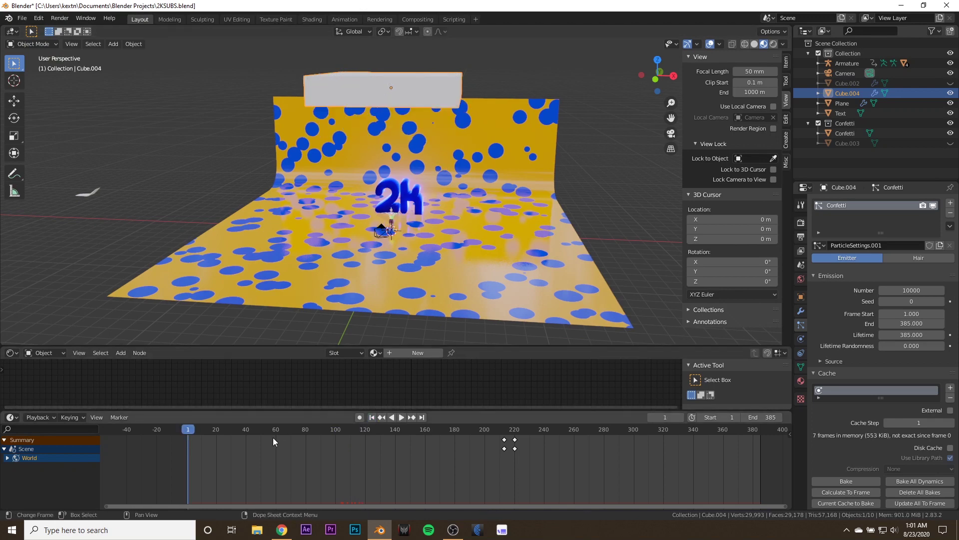
left_click(12, 352)
left_click(42, 457)
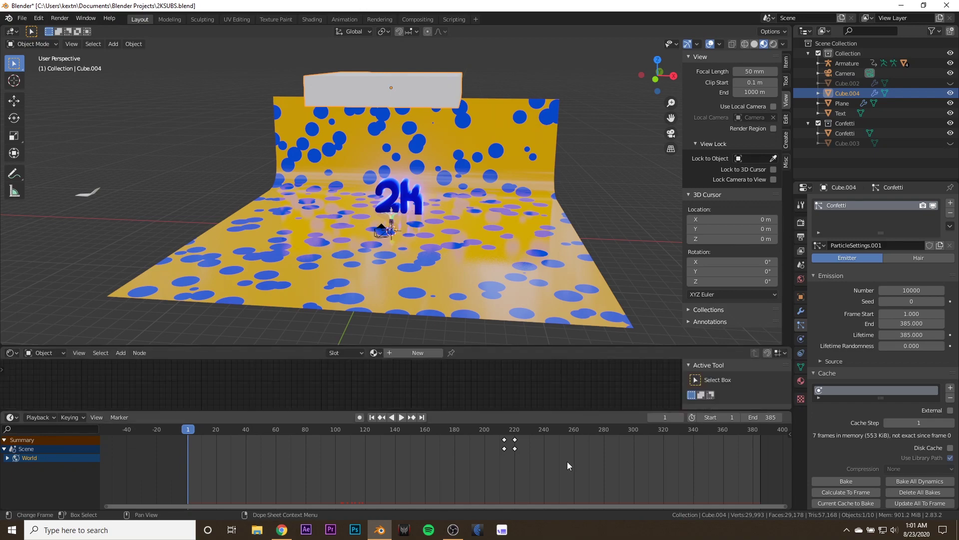
key("space")
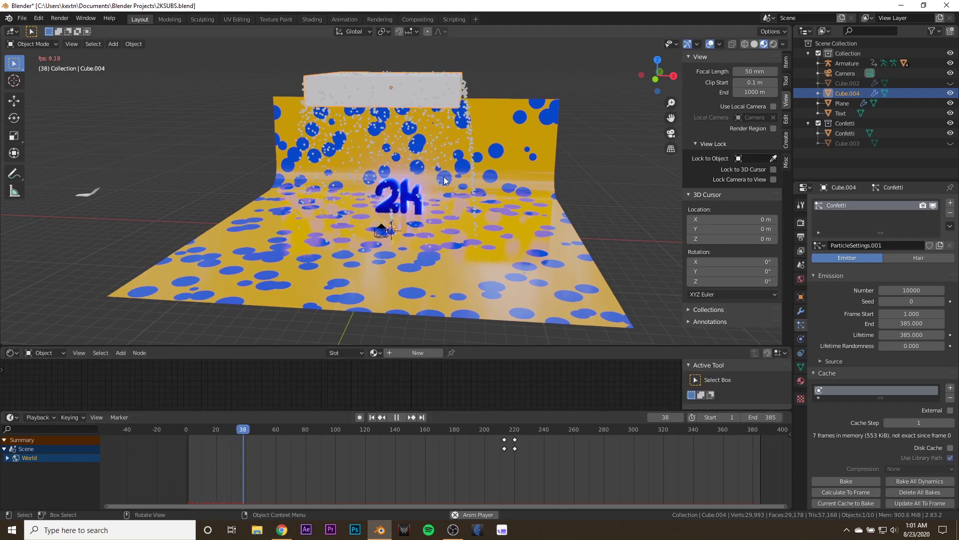
key("space")
middle_click_drag(392, 213, 369, 119)
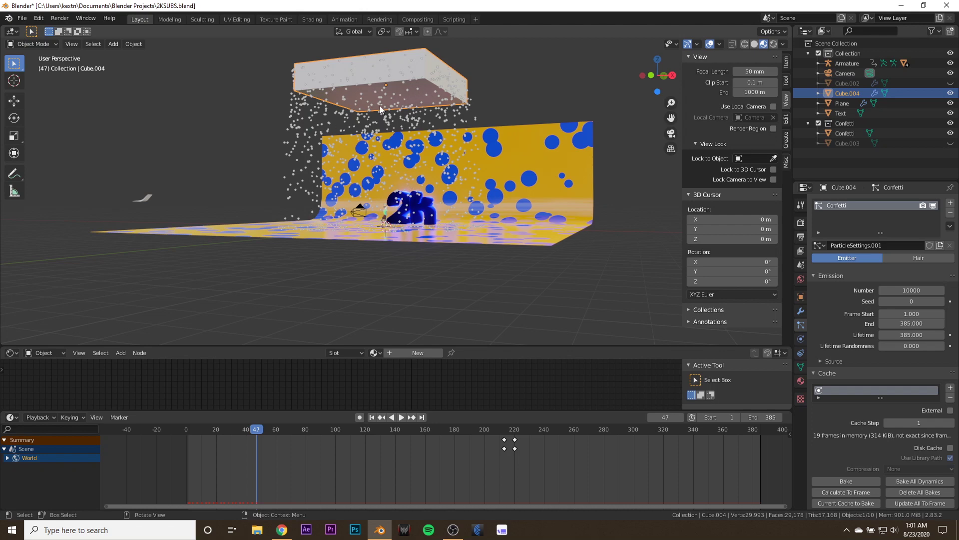
Select the dotted backdrop plane and examine its Collision modifier and particle collision physics, including damping and friction
middle_click_drag(362, 86, 549, 222)
left_click(550, 223)
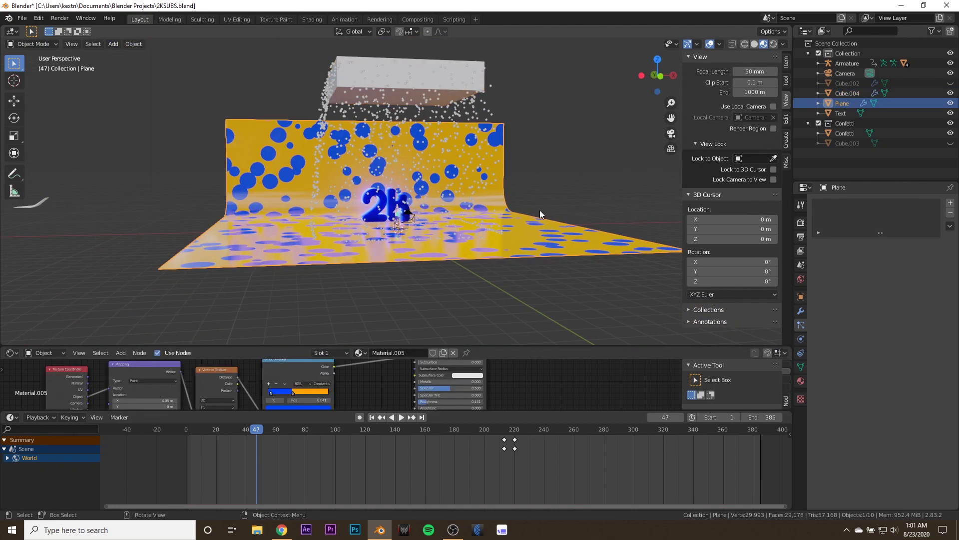
left_click(801, 310)
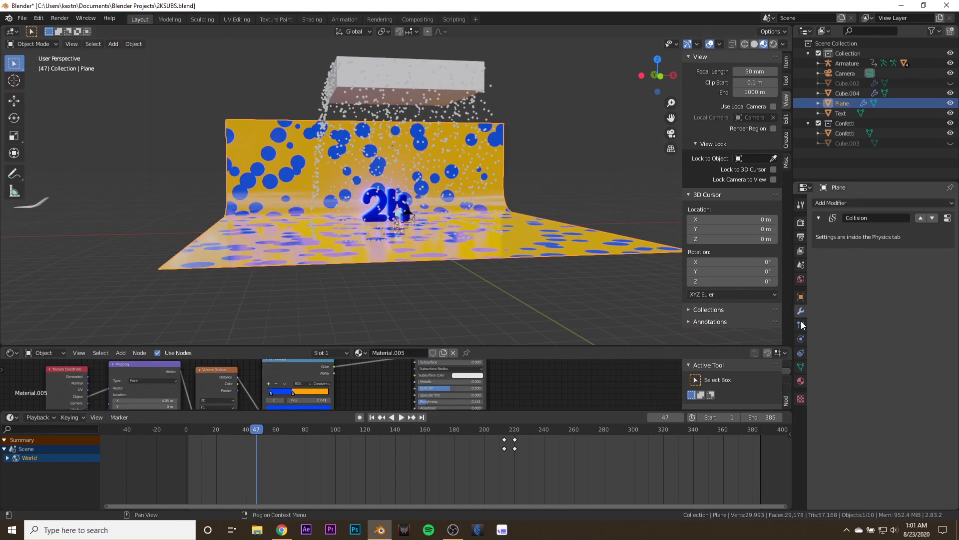
left_click(801, 339)
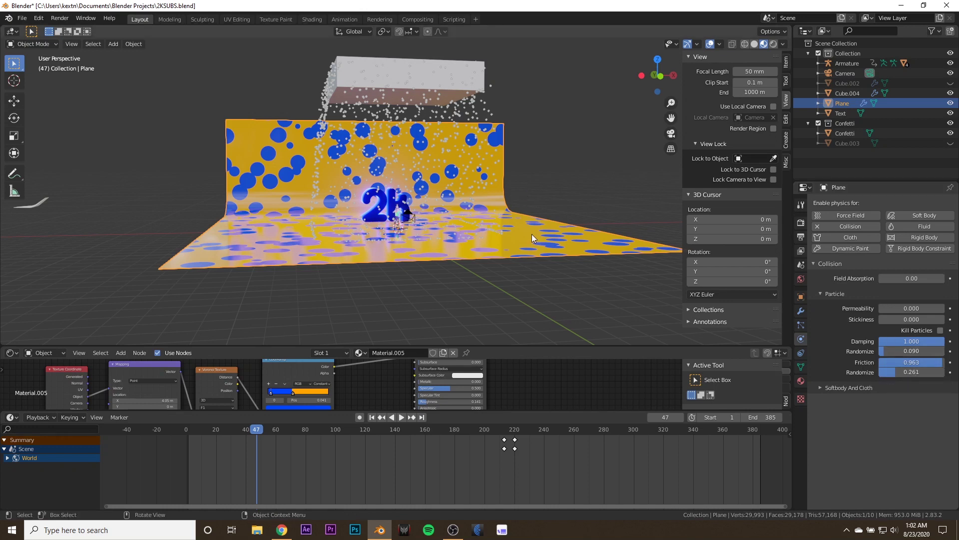
middle_click_drag(441, 187, 436, 220)
scroll(437, 220, "up", 2)
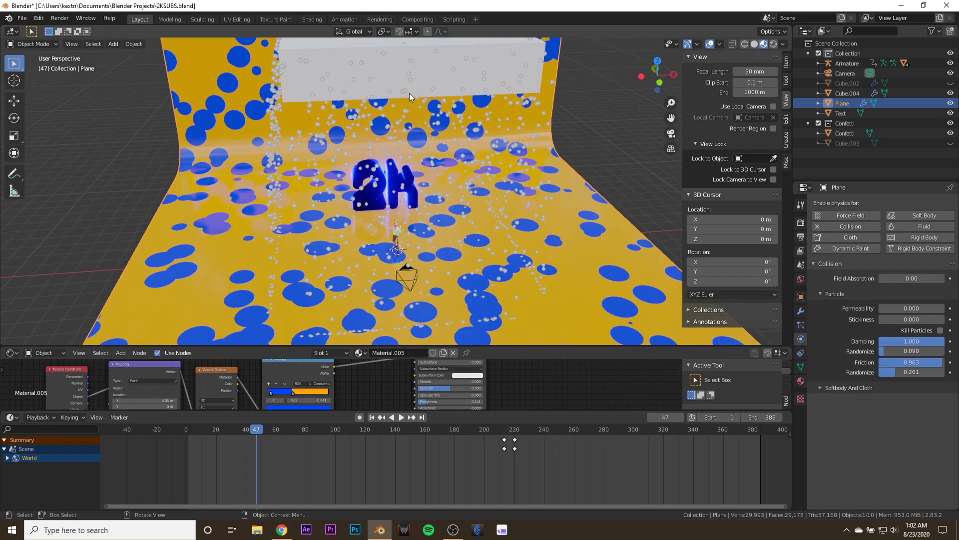
Select the slab emitter above the backdrop and set its Confetti particles' normal velocity to 1.2 m/s
left_click(434, 95)
middle_click_drag(434, 99, 428, 129)
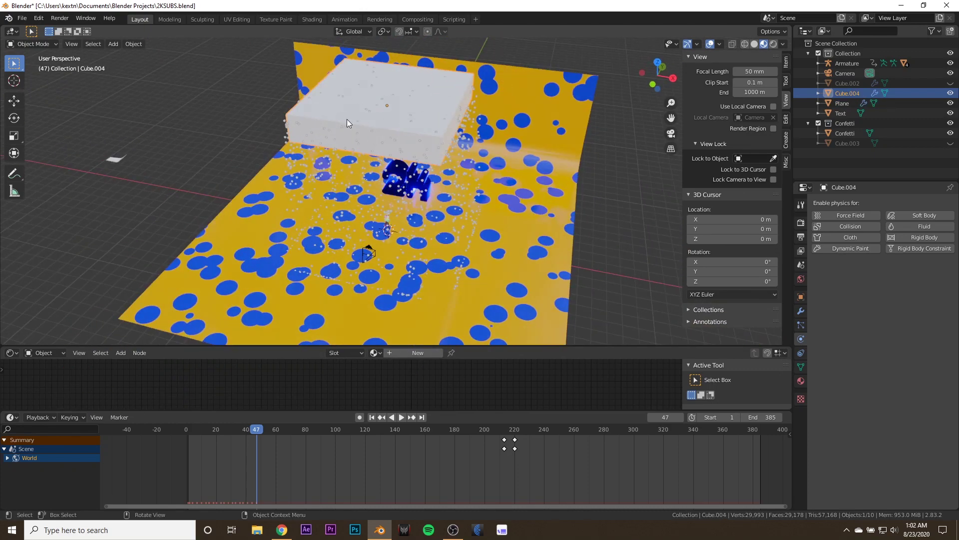
middle_click_drag(347, 119, 415, 109)
left_click(802, 324)
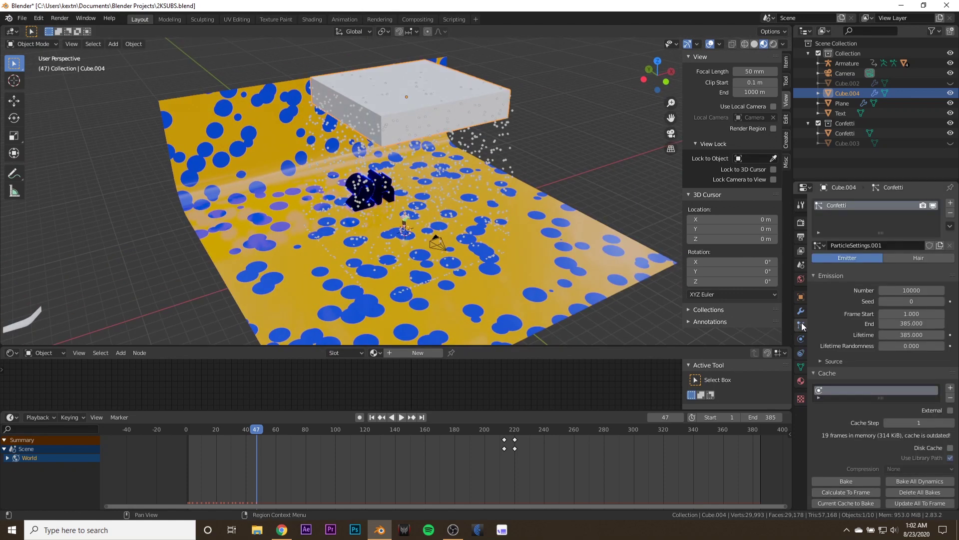
scroll(865, 357, "down", 1)
scroll(914, 331, "down", 3)
scroll(877, 337, "down", 3)
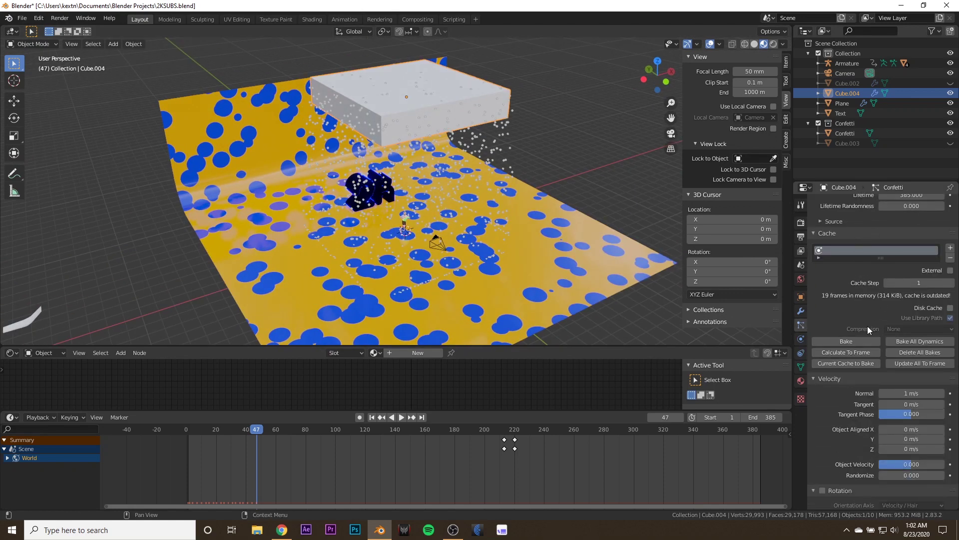
scroll(878, 298, "down", 1)
scroll(877, 299, "down", 4)
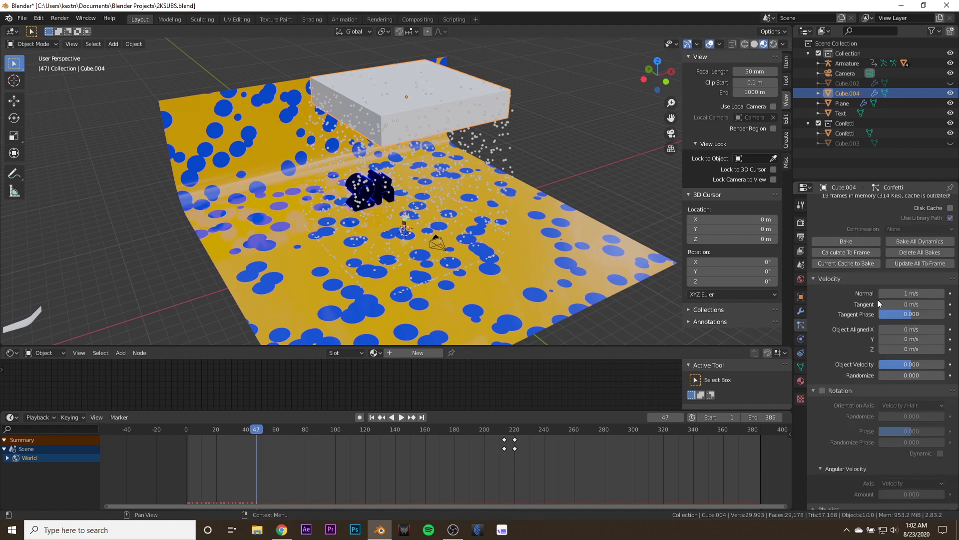
left_click(842, 280)
left_click(829, 280)
left_click(910, 295)
type("1.2")
key("Return")
Set the particle velocity randomization to 1.16 and play the animation from the first frame to preview the spread
left_click_drag(903, 375, 905, 374)
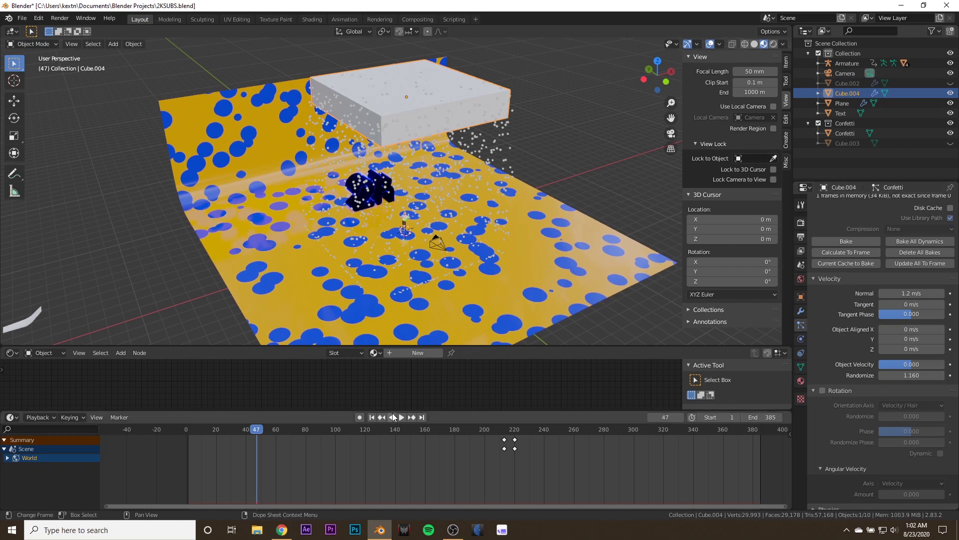
key("shift+Left")
key("space")
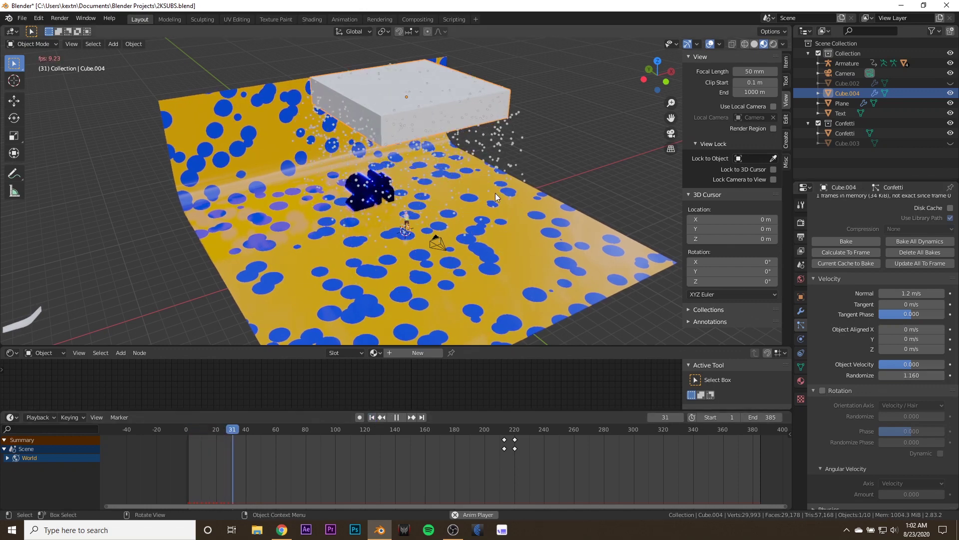
key("space")
Set the particle velocity randomization to 1.5 and enable Rotation for the Confetti particles
left_click(904, 375)
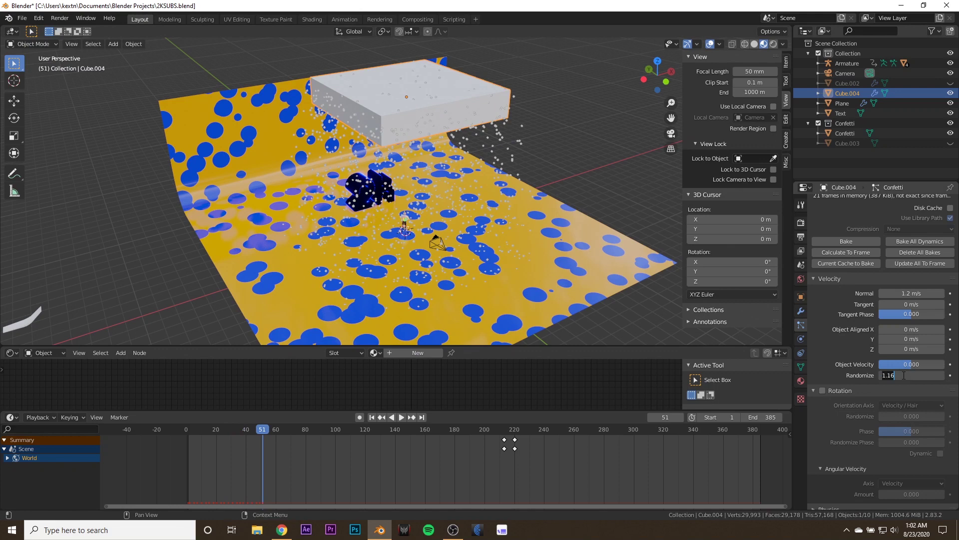
type("1.5")
key("Return")
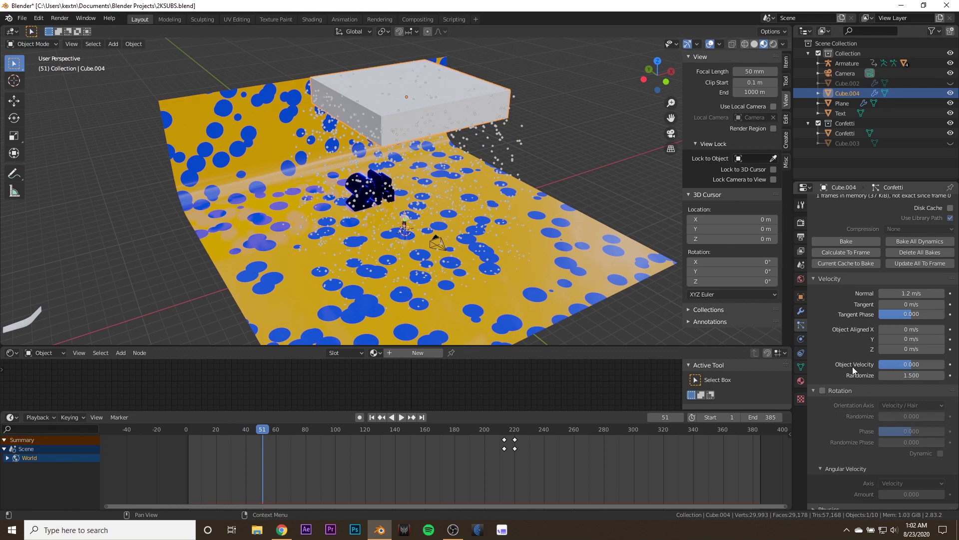
scroll(852, 367, "down", 1)
left_click(819, 258)
left_click(822, 271)
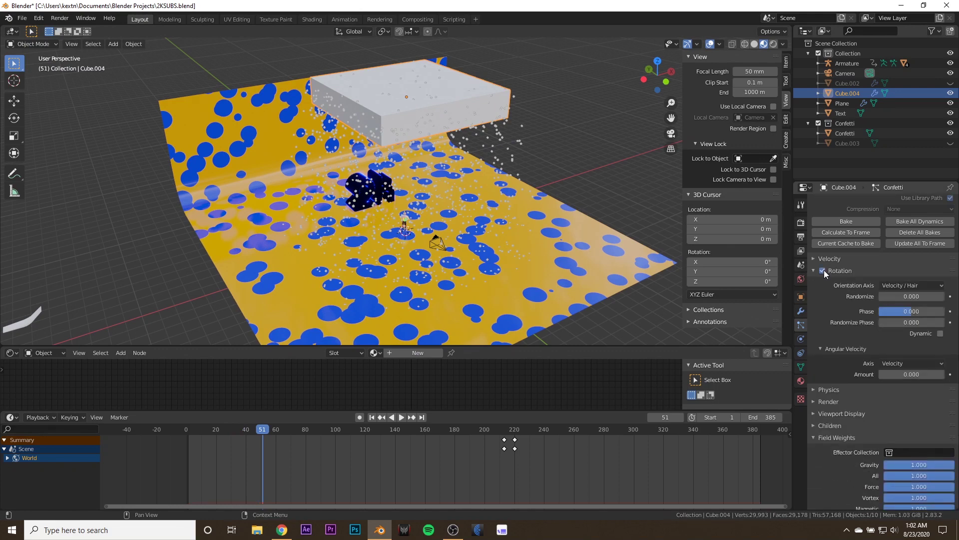
Change the Confetti particles' render type to Object
scroll(865, 329, "down", 2)
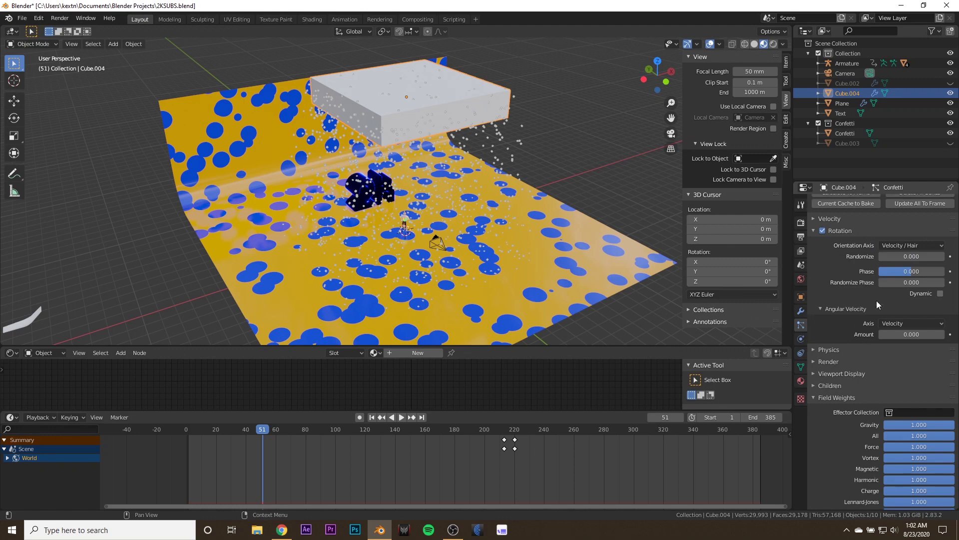
scroll(849, 319, "down", 3)
left_click(834, 302)
left_click(901, 314)
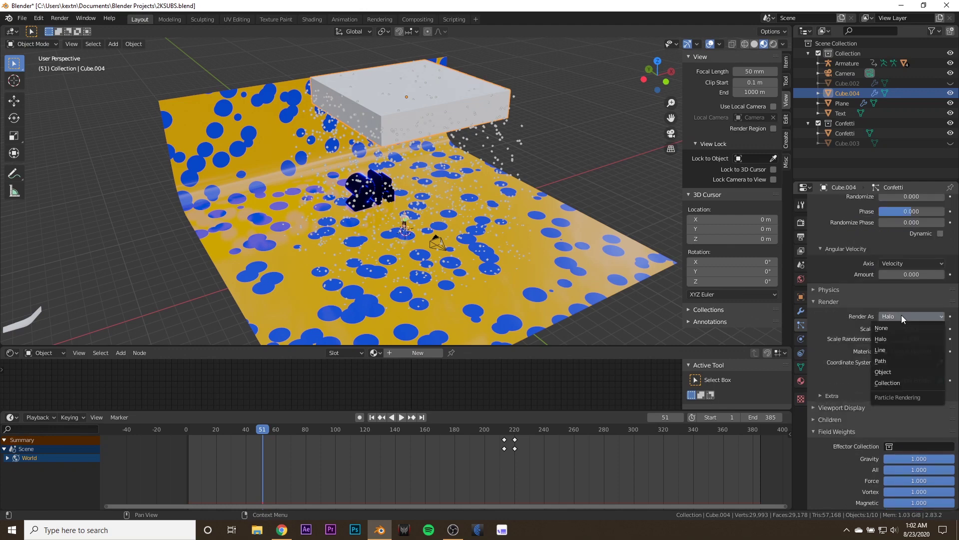
left_click(896, 372)
Turn off Show Emitter for the slab in both the particle render settings and the viewport display settings
middle_click_drag(484, 281, 428, 266)
left_click(941, 360)
scroll(899, 379, "down", 3)
left_click(829, 391)
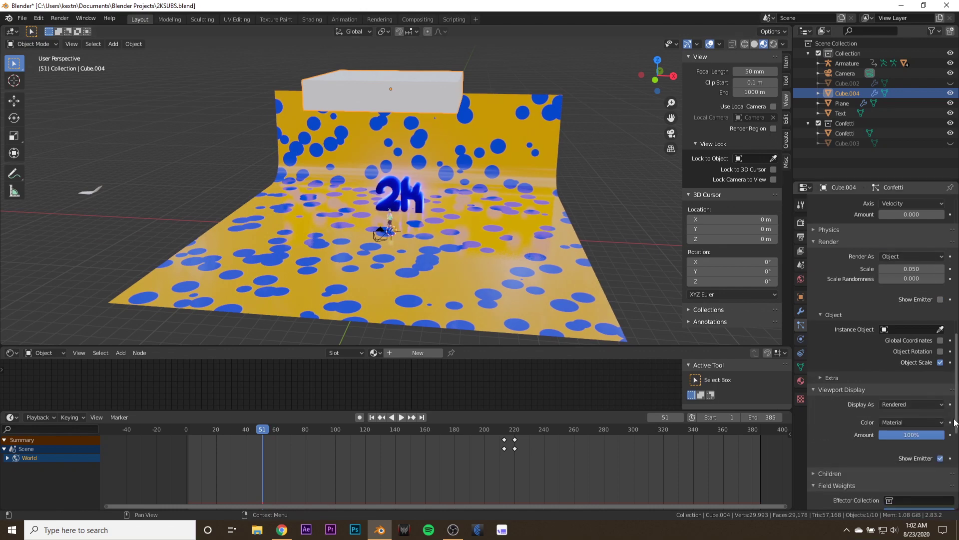
left_click(941, 458)
left_click(820, 387)
middle_click_drag(430, 214, 623, 241)
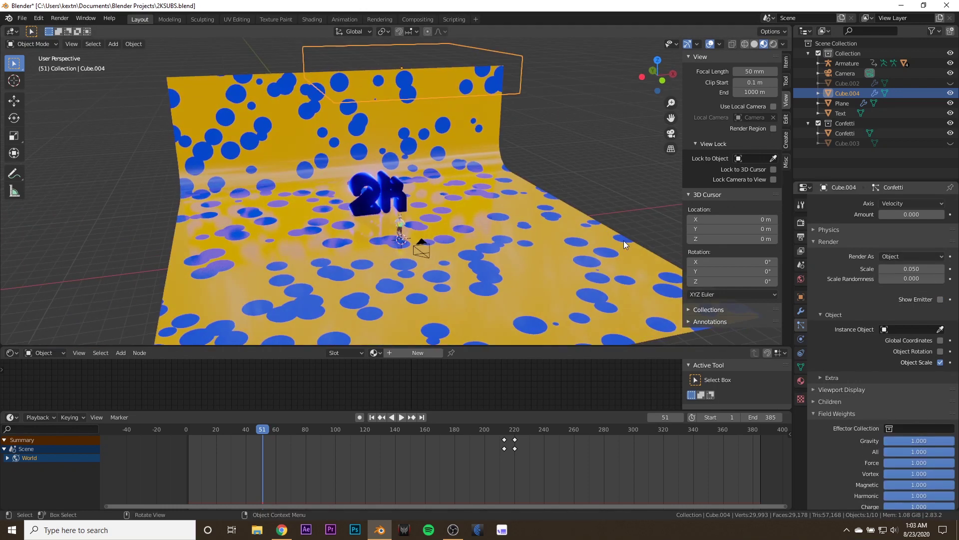
scroll(263, 188, "down", 3)
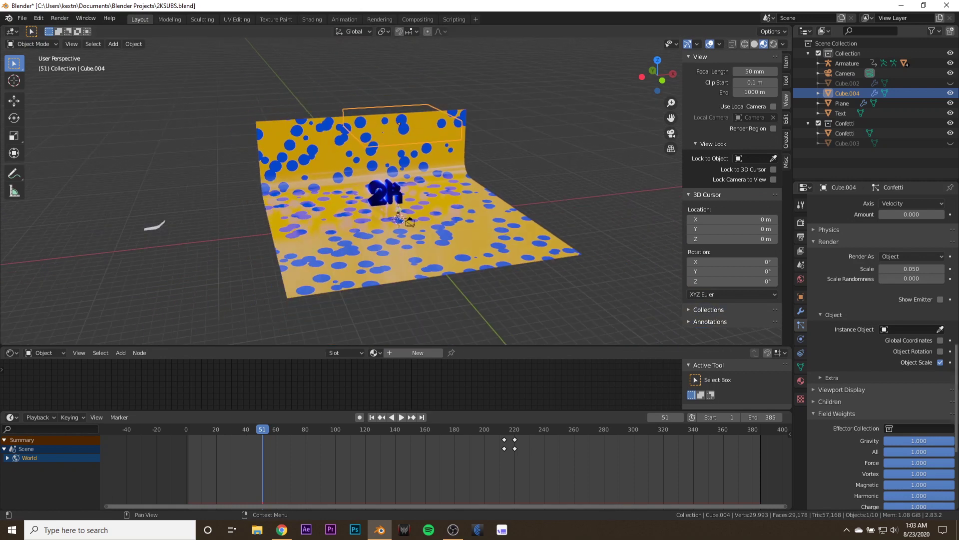
Set the particles' instance object to Confetti and play the animation briefly to preview the falling strips
left_click(927, 333)
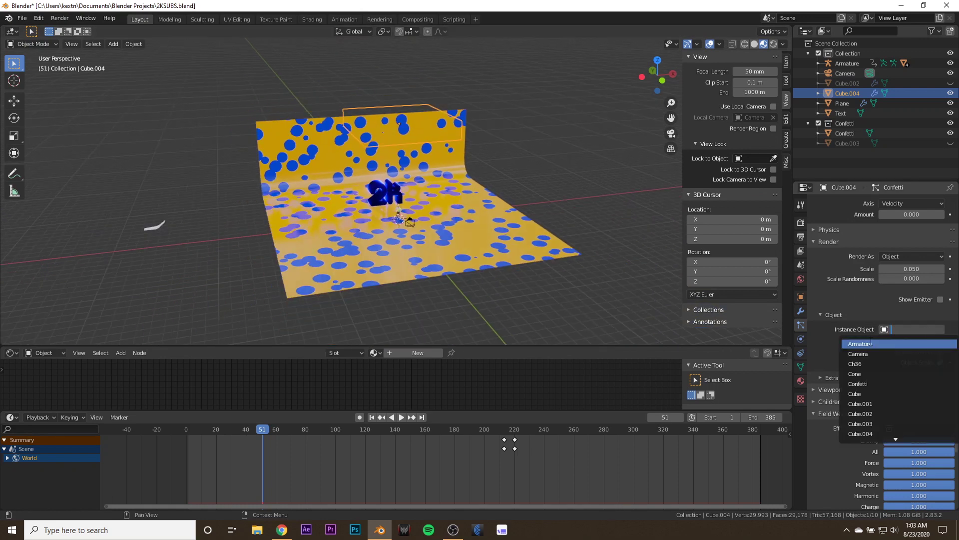
left_click(856, 381)
scroll(518, 192, "up", 3)
middle_click_drag(517, 192, 499, 204)
key("space")
key("space")
scroll(500, 204, "up", 4)
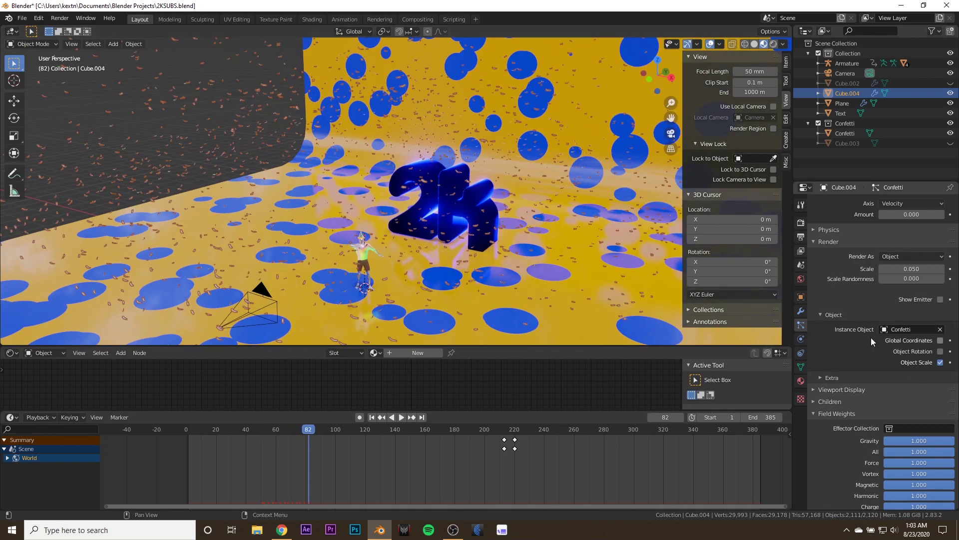
Increase the render scale of the confetti instances and adjust their scale randomness to vary the strip sizes
mouse_move(912, 269)
left_mouse_down()
mouse_move(925, 268)
mouse_move(915, 269)
left_mouse_up()
key("ctrl+z")
scroll(394, 268, "up", 3)
middle_click_drag(395, 268, 426, 245)
left_click_drag(922, 270, 918, 270)
mouse_move(544, 273)
middle_mouse_down()
mouse_move(556, 273)
mouse_move(549, 281)
middle_mouse_up()
left_click_drag(912, 279, 882, 282)
scroll(882, 283, "up", 2)
left_click(831, 284)
Set the particle rotation to Randomize 1, Phase 0.284 and Randomize Phase 0.806, with an angular velocity amount of 1.3
scroll(853, 299, "up", 5)
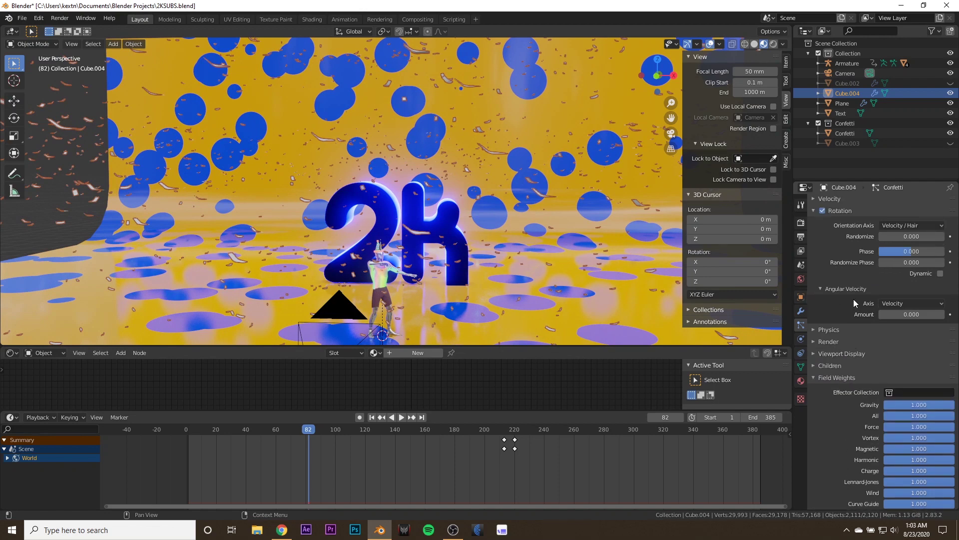
left_click_drag(909, 277, 957, 277)
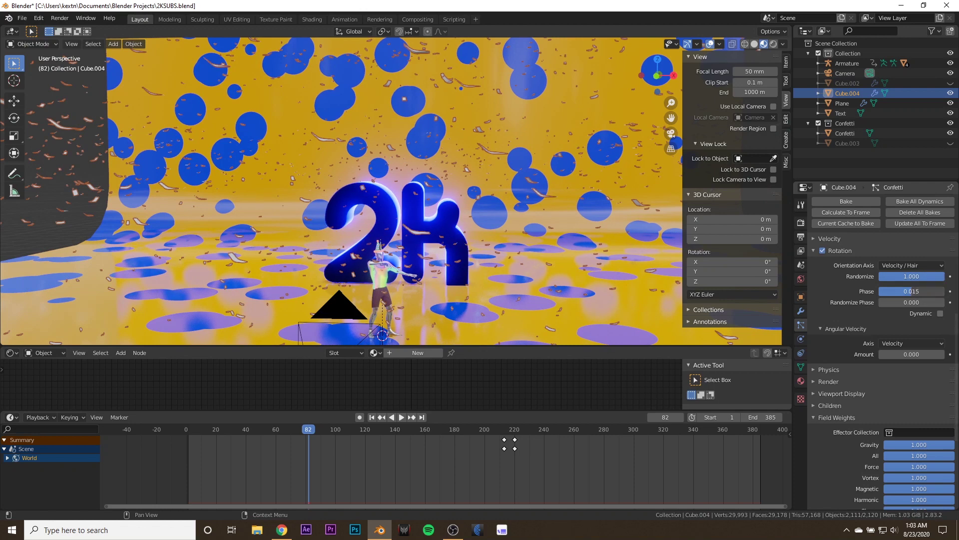
left_click_drag(918, 301, 933, 302)
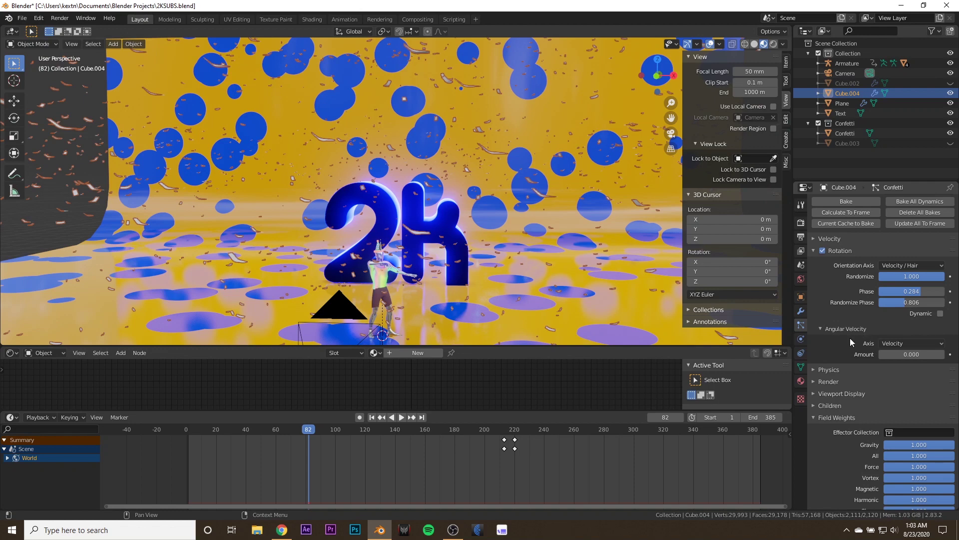
scroll(841, 334, "up", 3)
mouse_move(912, 414)
left_mouse_down()
mouse_move(929, 414)
mouse_move(914, 414)
left_mouse_up()
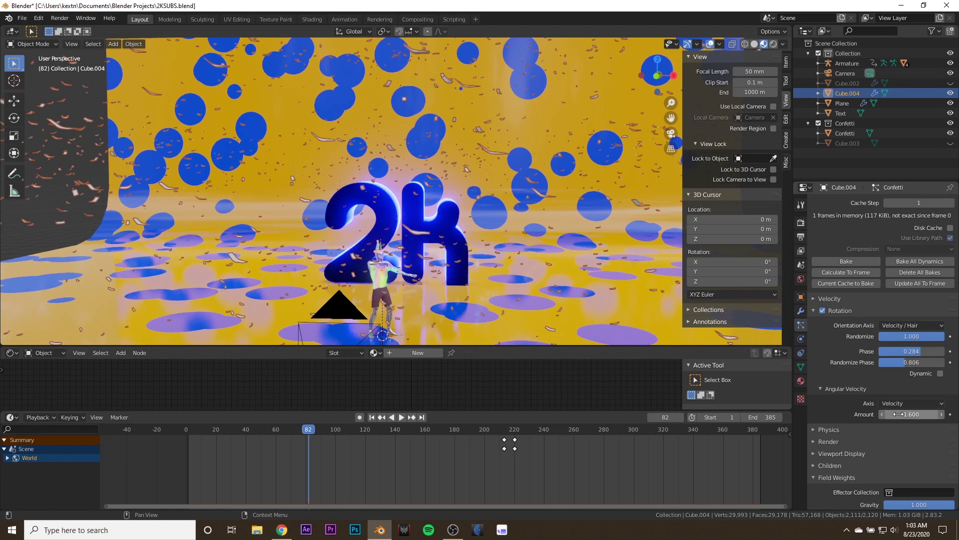
Play the animation from frame 1 with the whole backdrop in view to check the rotating confetti
left_click(373, 417)
left_click(401, 416)
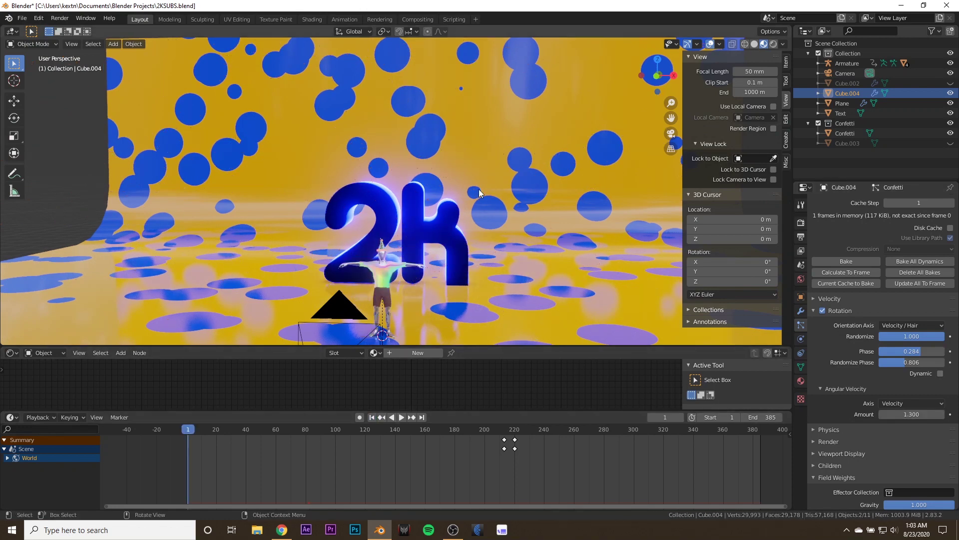
scroll(479, 194, "down", 4)
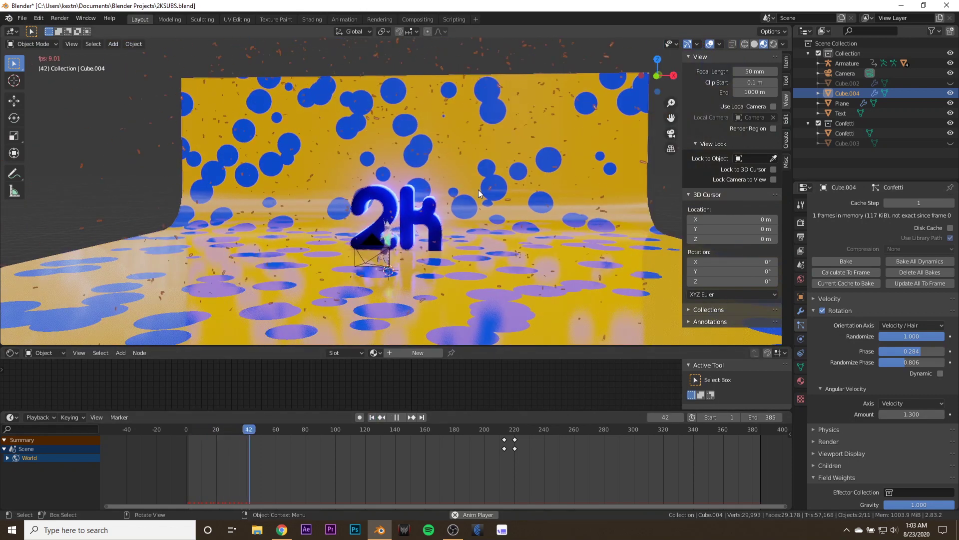
key("space")
Set the particles' gravity field weight to 0.674 and play the animation from frame 1 to check the fall speed
scroll(864, 356, "up", 10)
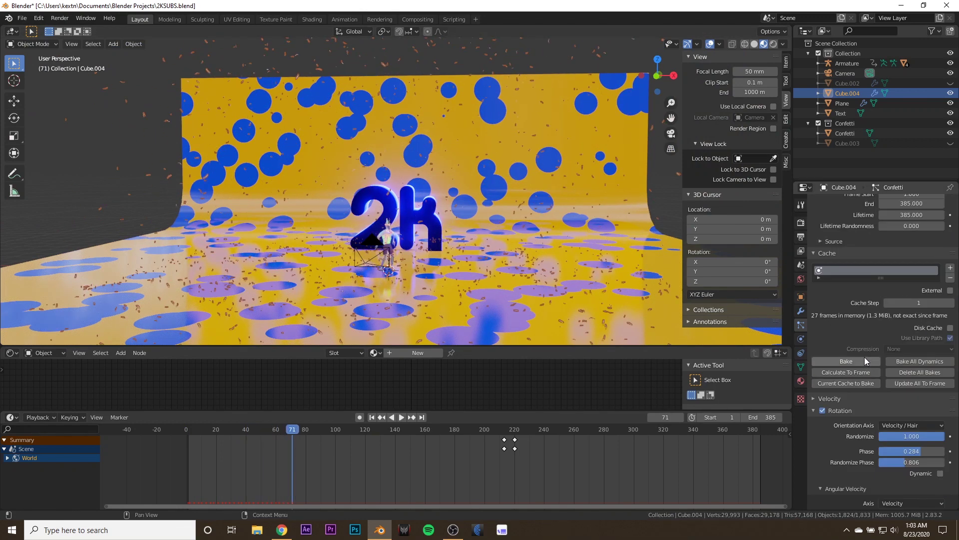
scroll(868, 333, "down", 15)
scroll(851, 332, "up", 2)
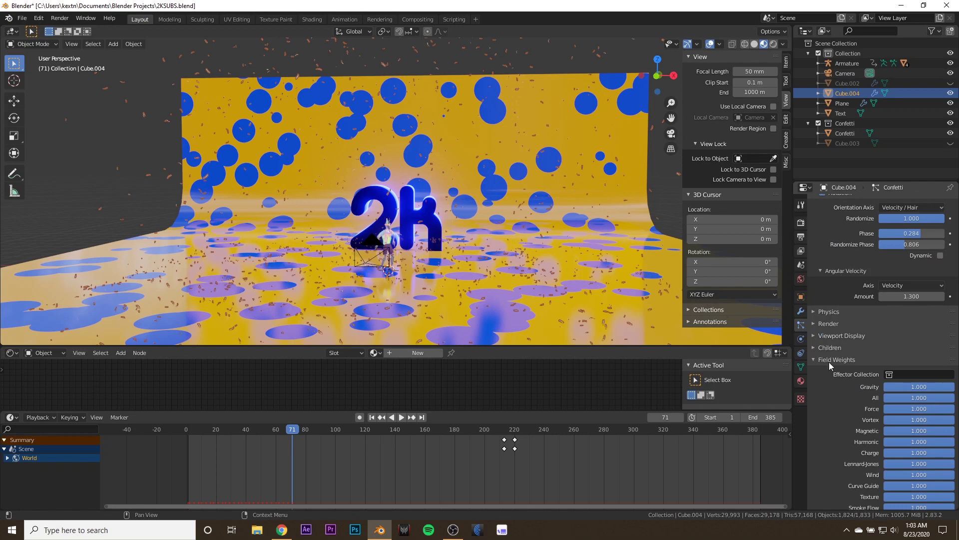
scroll(926, 362, "down", 1)
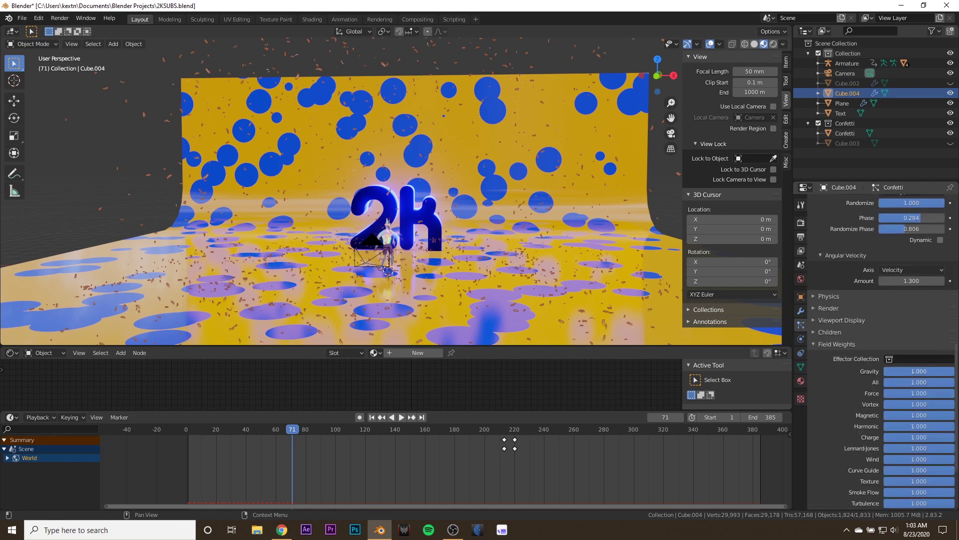
left_click_drag(939, 371, 926, 371)
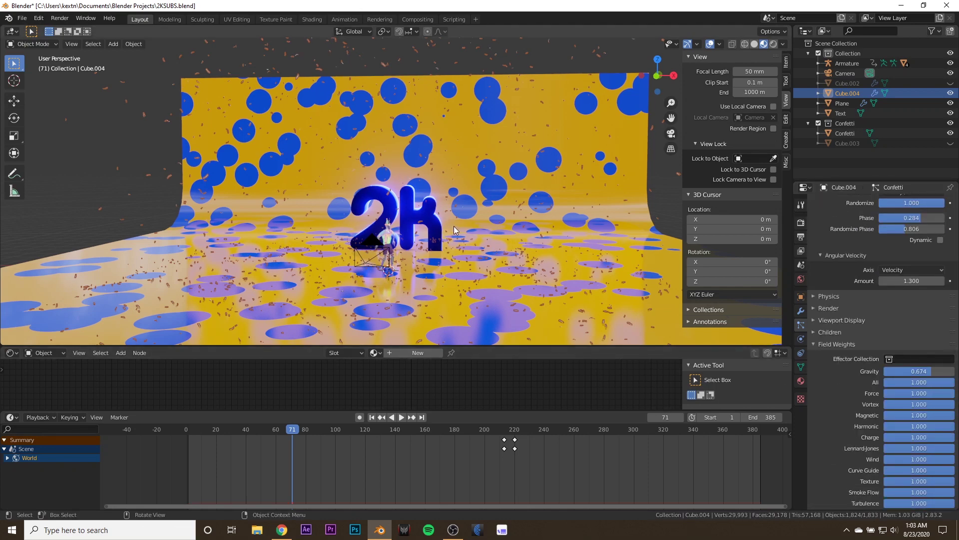
left_click(372, 416)
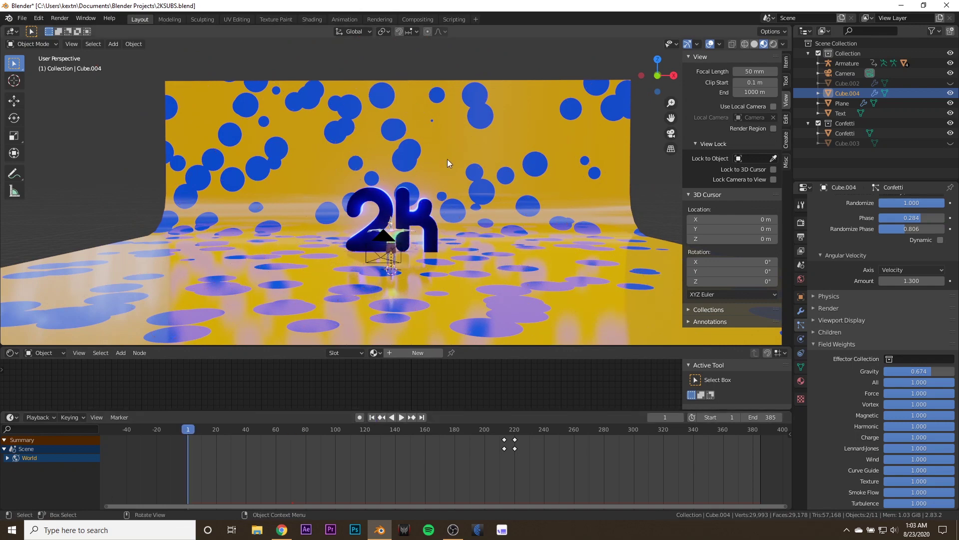
key("space")
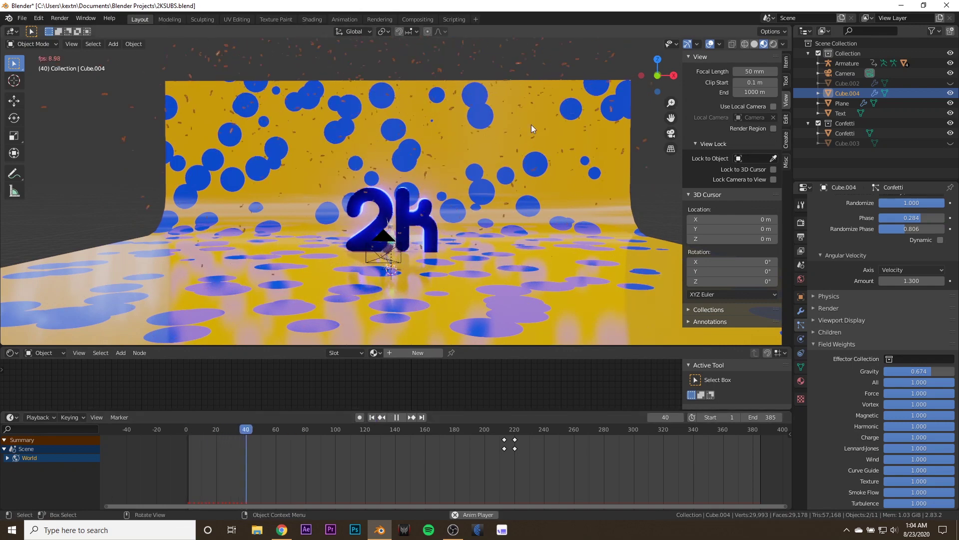
key("space")
Set the particles' gravity field weight to 0.354 and replay the animation from frame 1 to check the slower fall
left_click_drag(919, 373, 915, 374)
left_click(372, 417)
key("space")
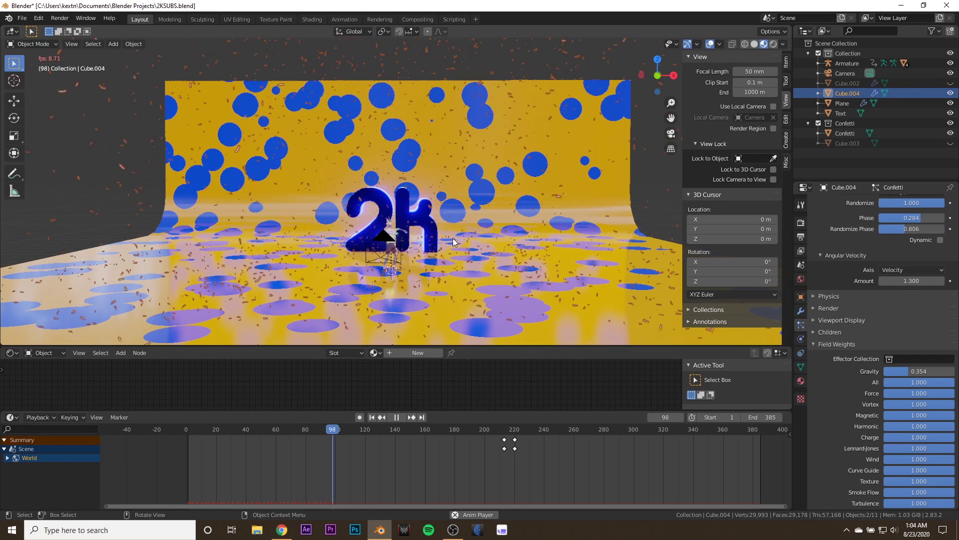
key("space")
scroll(450, 247, "up", 1)
middle_click_drag(449, 247, 364, 188)
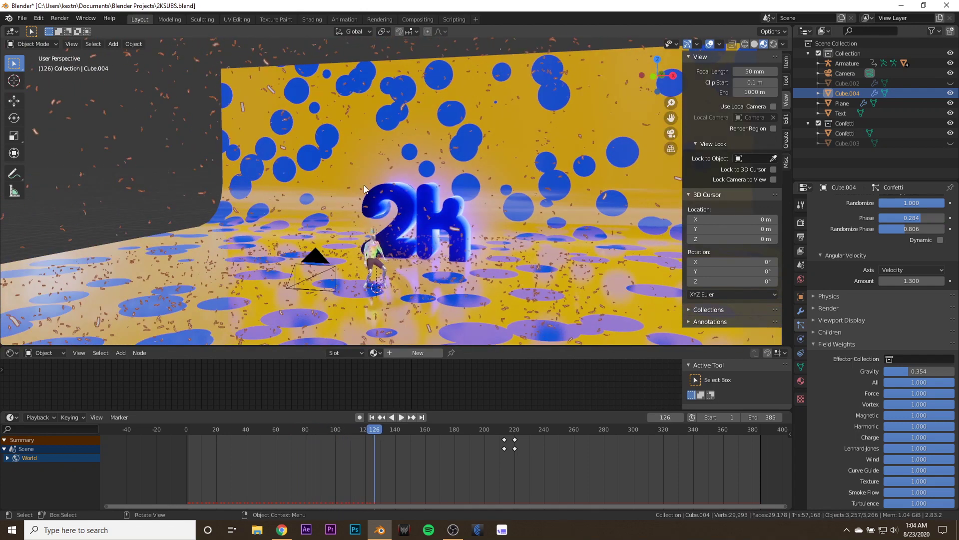
Select the modeled confetti strip beside the backdrop, enlarge the shader editor and create a new material for the strip
left_click(111, 162)
scroll(184, 184, "down", 5)
left_click(64, 197)
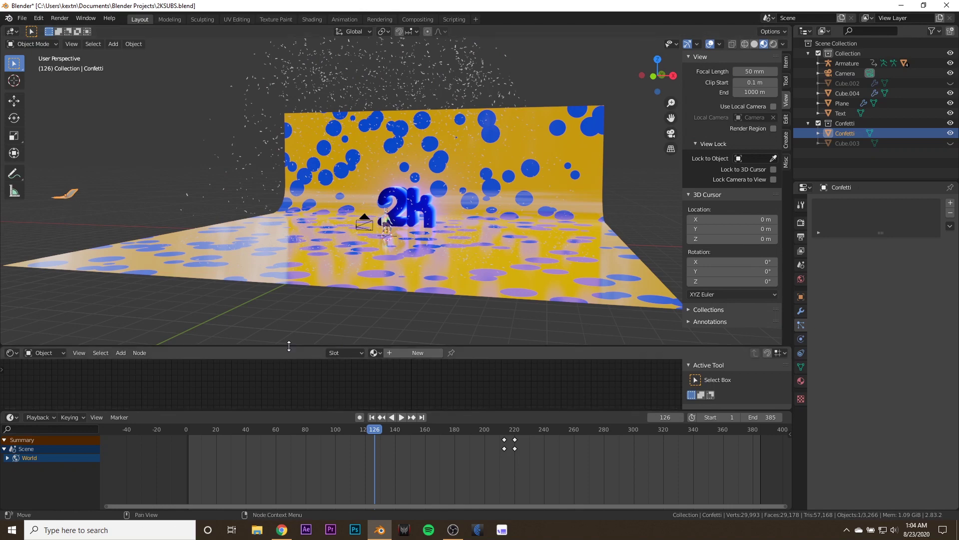
left_click_drag(288, 345, 439, 195)
left_click(432, 202)
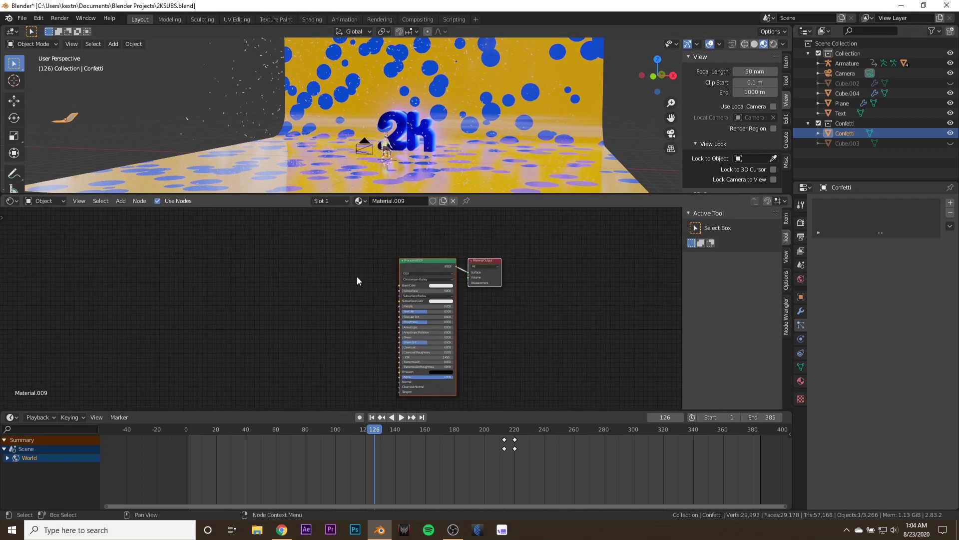
Delete the Principled BSDF node from the confetti material and add an Emission shader beside the Material Output
left_click(423, 268)
key("Delete")
key("shift+a")
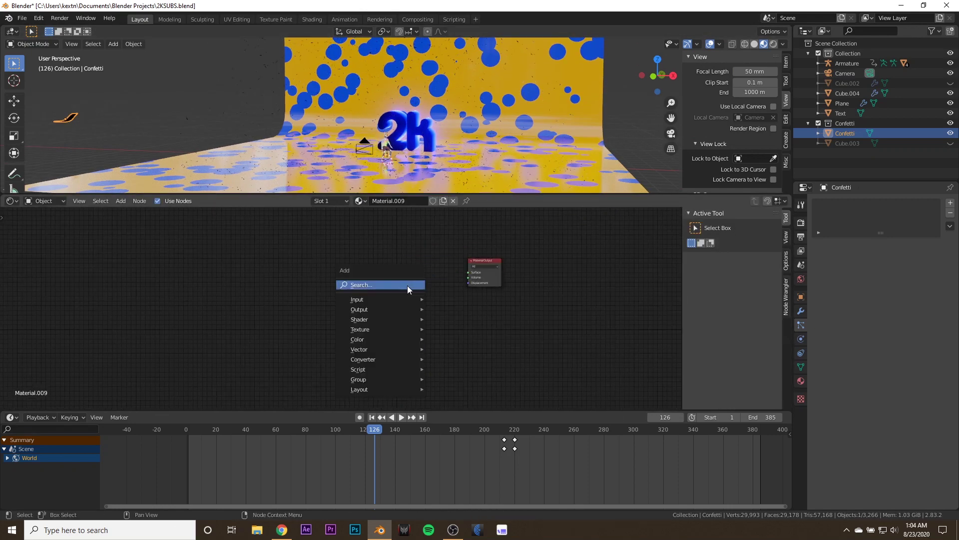
left_click(406, 286)
type("em")
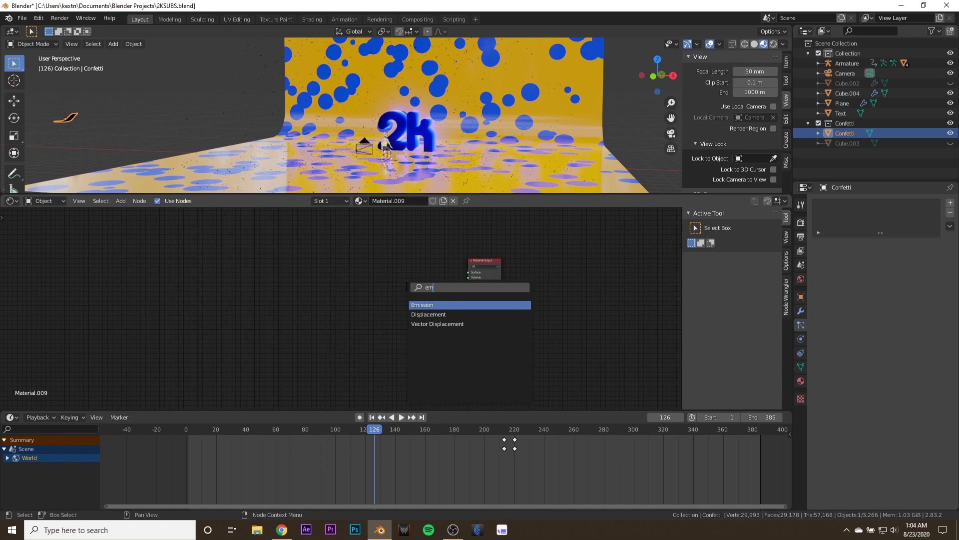
left_click(423, 304)
left_click(417, 271)
scroll(422, 260, "up", 4)
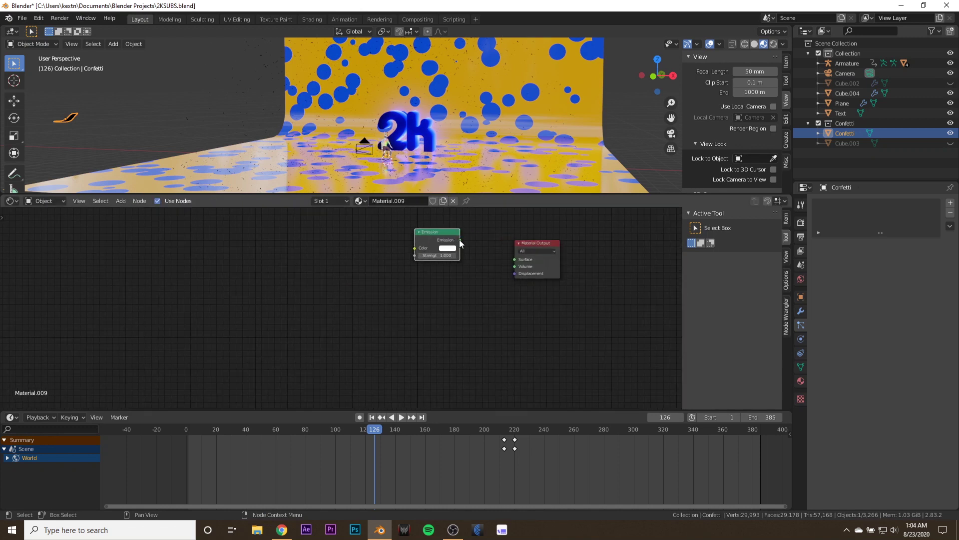
Connect the Emission shader to the Material Output's Surface input and set the emission strength to 3
left_click_drag(460, 241, 515, 260)
left_click_drag(423, 236, 443, 274)
left_click(444, 294)
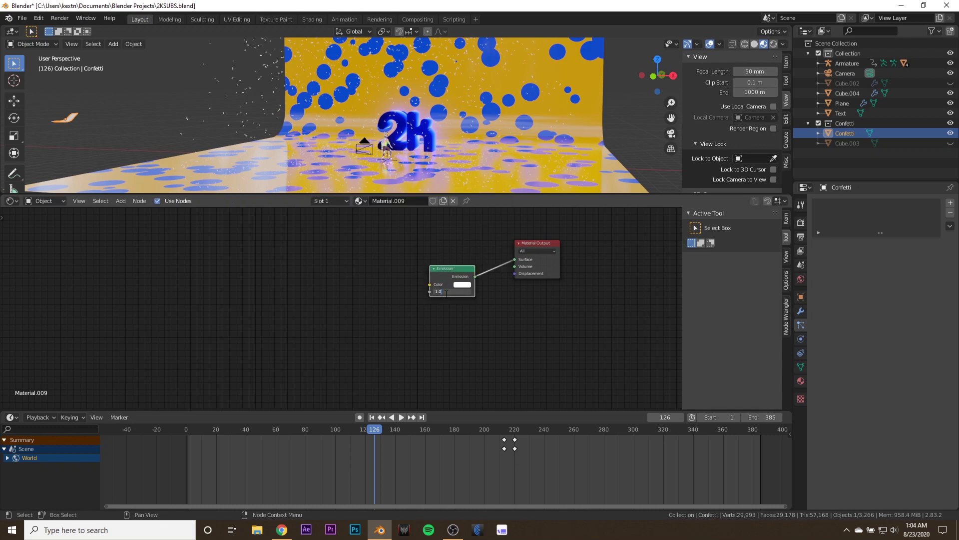
type("3")
key("Return")
Add an Object Info node in the open space before the Emission shader
key("shift+a")
left_click(259, 263)
type("obj")
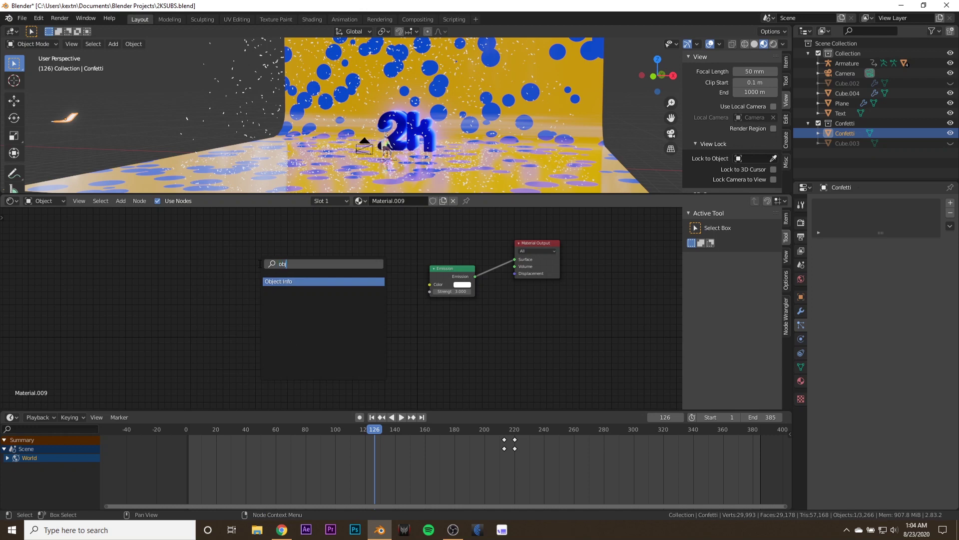
key("Return")
left_click(300, 276)
Add a ColorRamp node between the Object Info node and the Emission shader
key("shift+a")
left_click(302, 276)
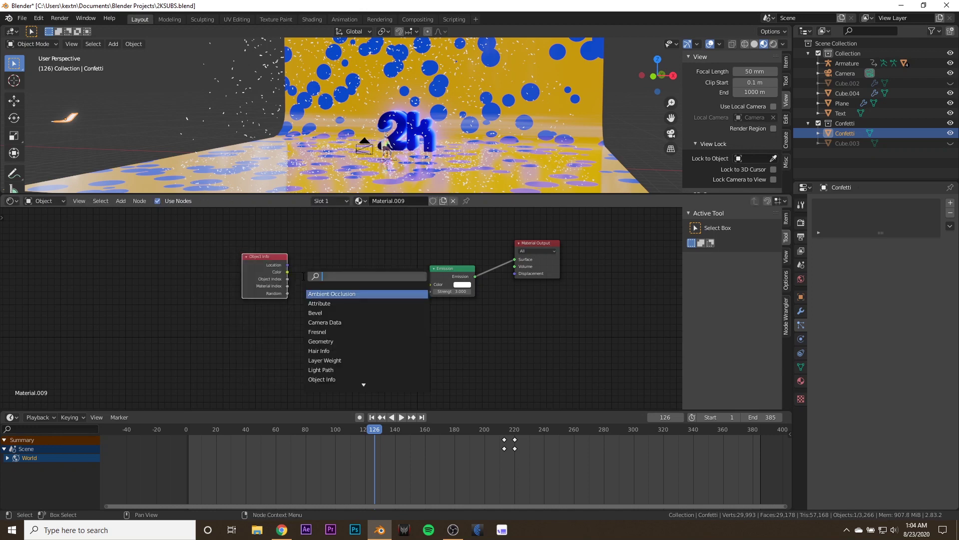
type("col")
key("Down")
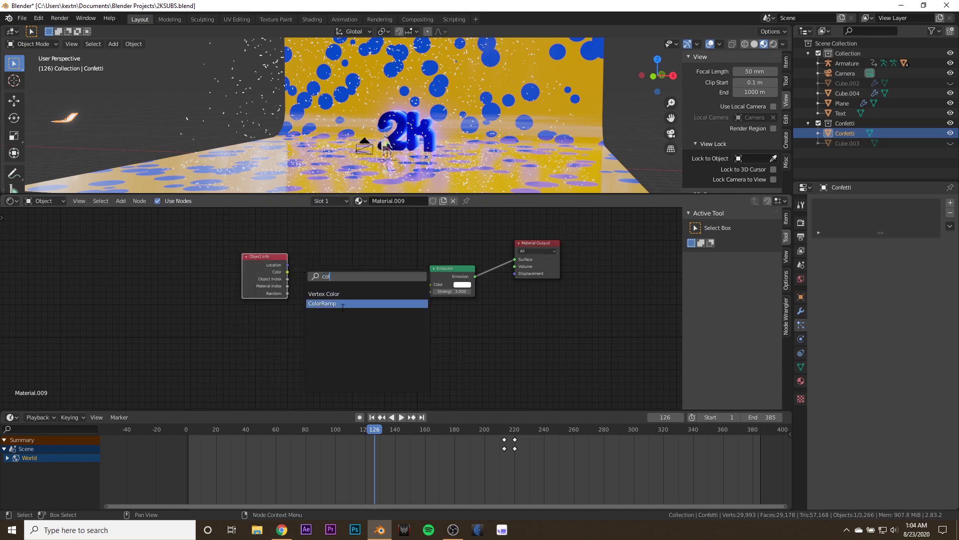
key("Return")
left_click(355, 281)
Link Object Info's Random output to the ColorRamp's Fac and the ramp's Color output to the Emission color
scroll(342, 319, "up", 2)
middle_click_drag(305, 277, 302, 325)
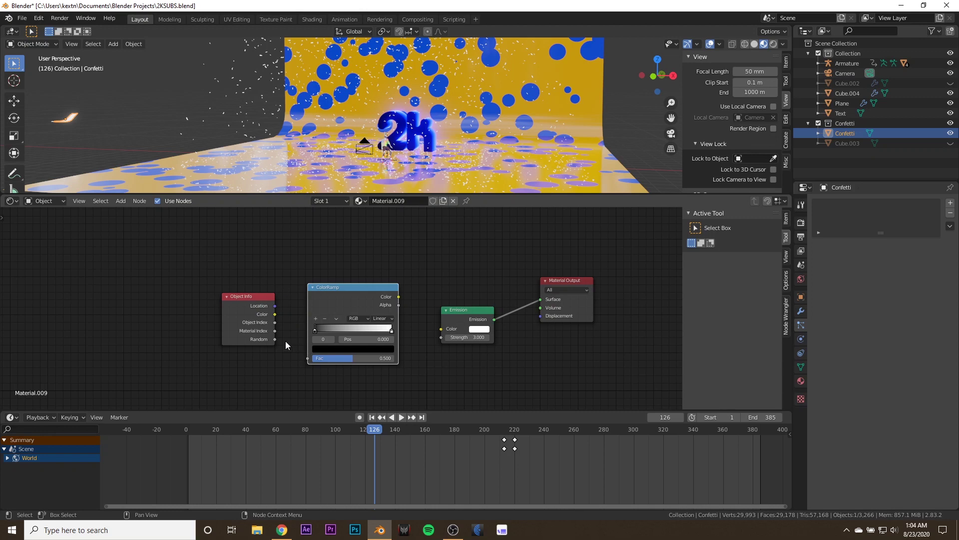
left_click_drag(276, 340, 308, 359)
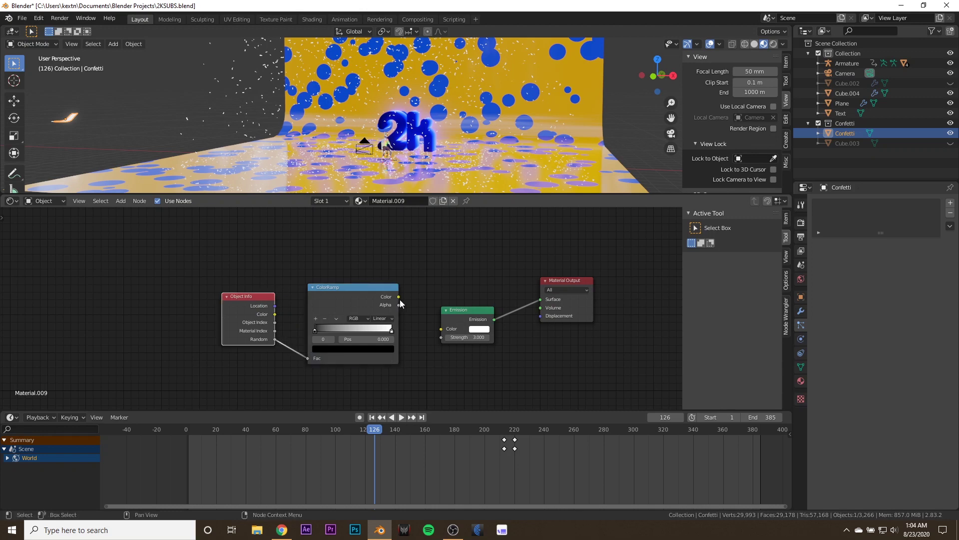
left_click_drag(398, 299, 440, 328)
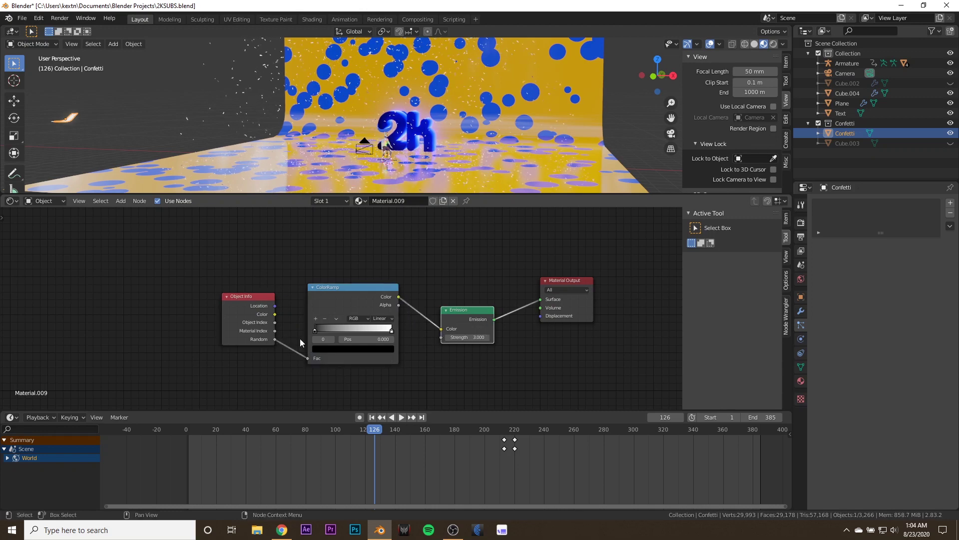
Set the ColorRamp's interpolation to Constant
scroll(320, 332, "up", 2)
left_click(398, 322)
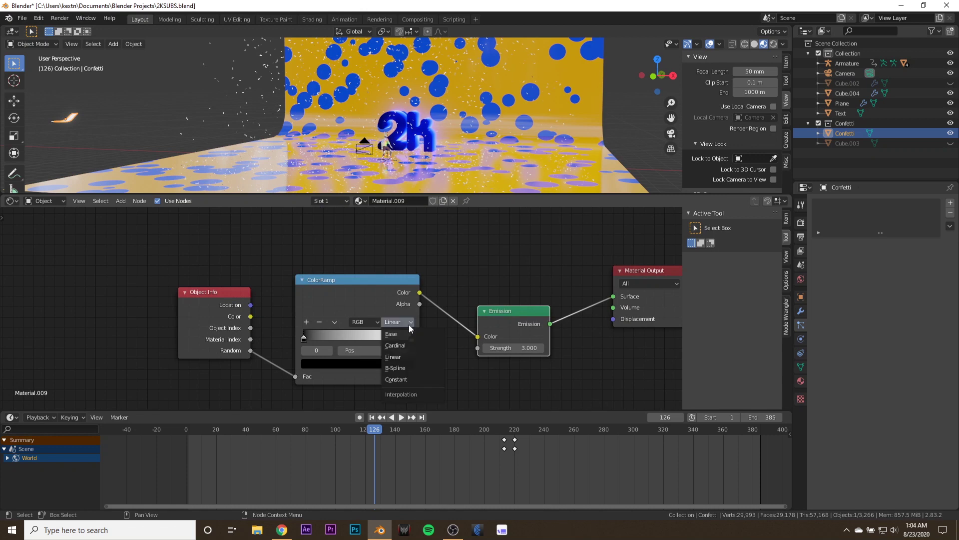
left_click(403, 379)
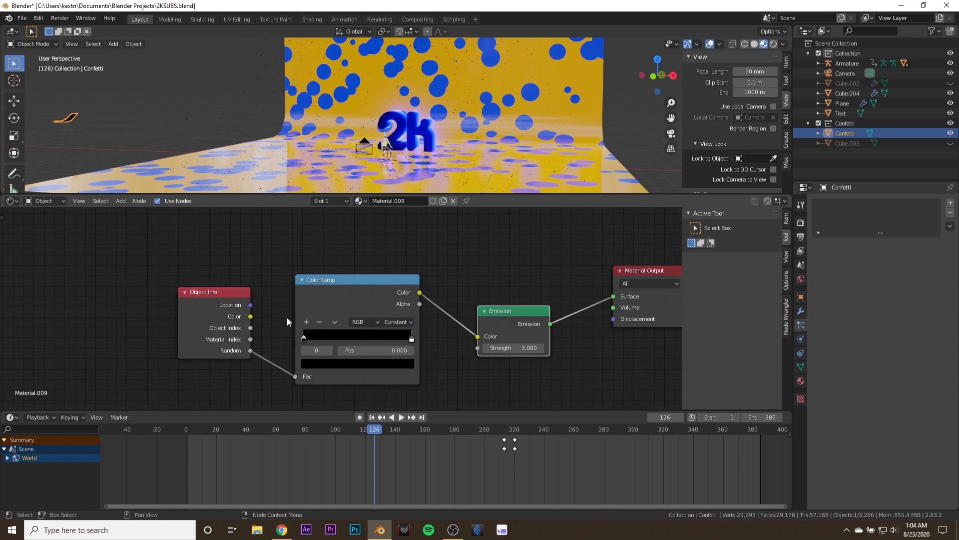
Add four more stops to the ColorRamp for a total of six and apply Distribute Stops from Left
left_click(306, 321)
left_click(358, 338)
left_click(335, 323)
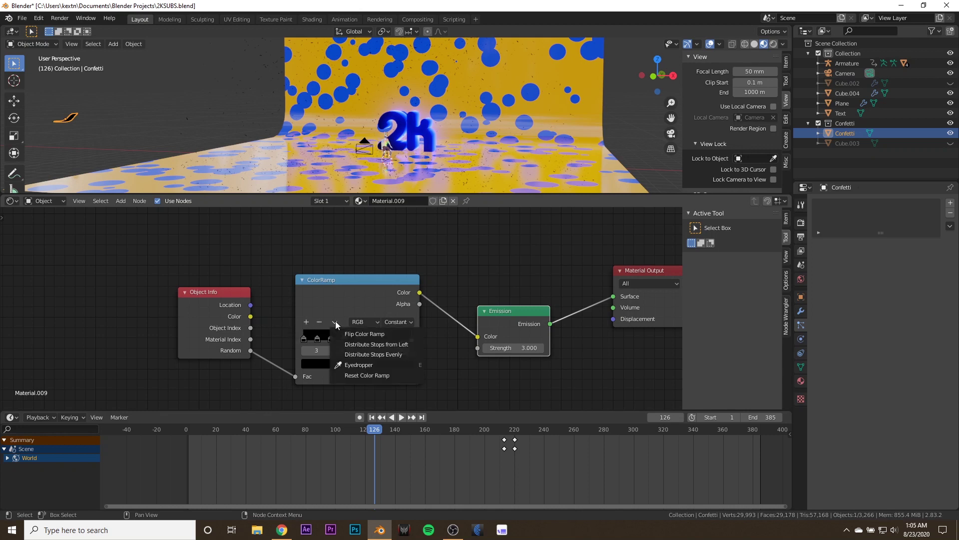
left_click(376, 344)
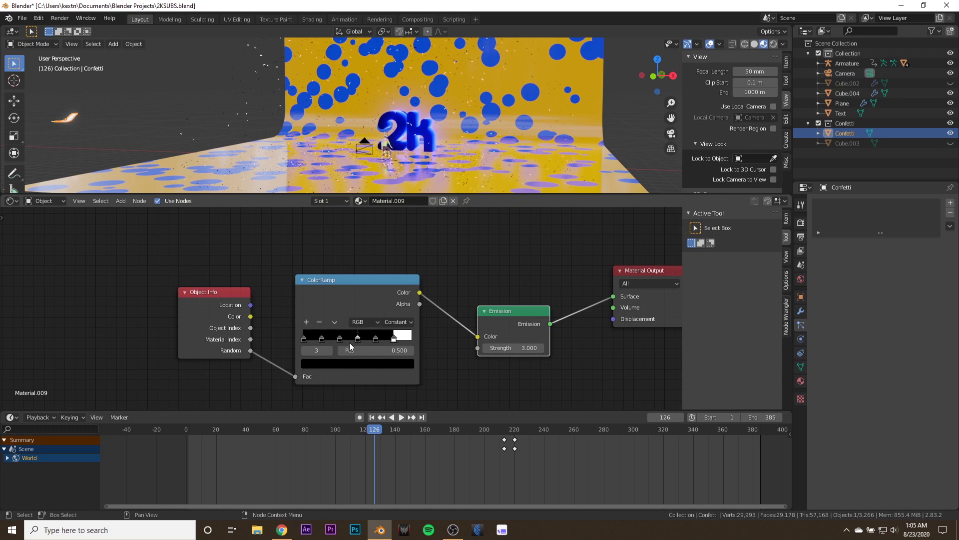
Color the ramp's first stop a bright orange and its second stop pure red at full saturation and value
left_click(322, 339)
left_click(323, 364)
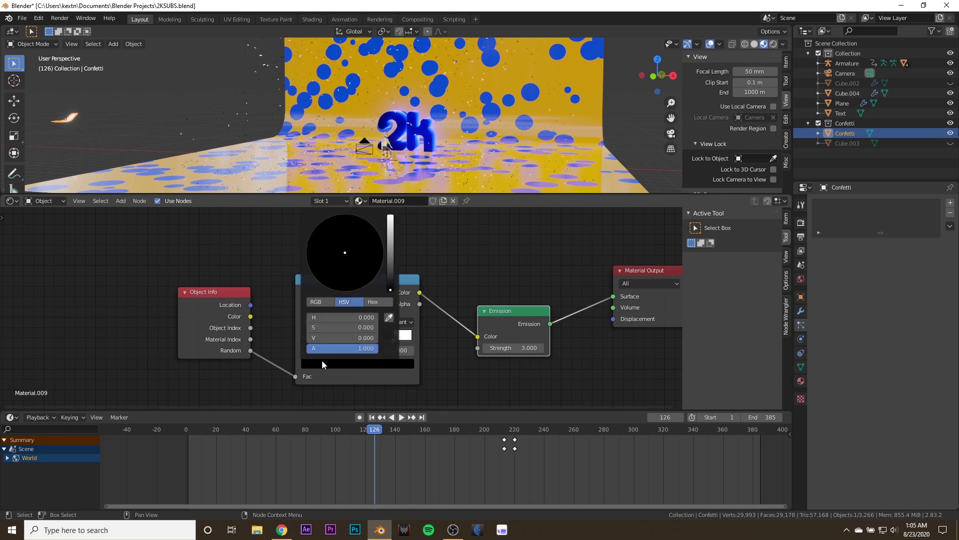
left_click_drag(347, 264, 320, 282)
left_click_drag(391, 253, 391, 216)
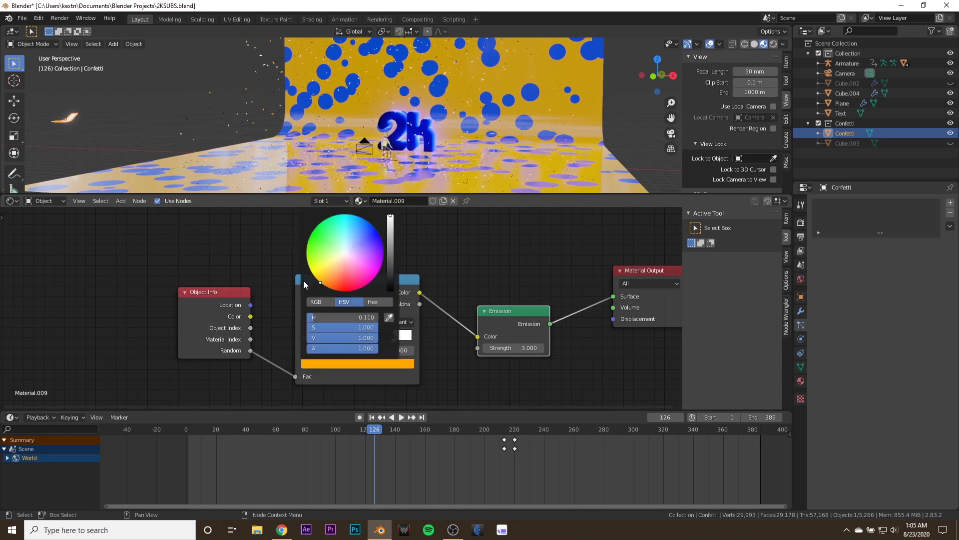
left_click_drag(319, 283, 323, 285)
left_click(322, 339)
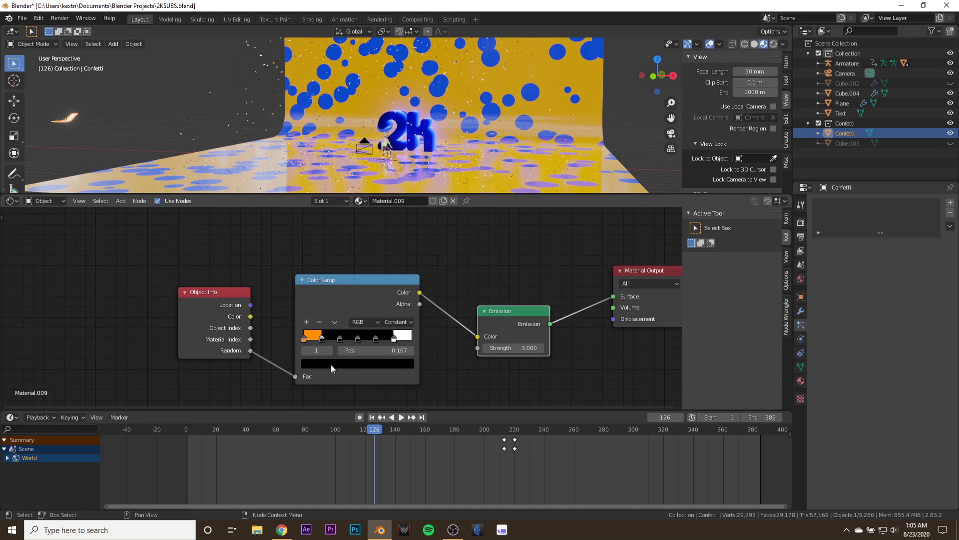
left_click(331, 363)
left_click_drag(391, 289, 390, 216)
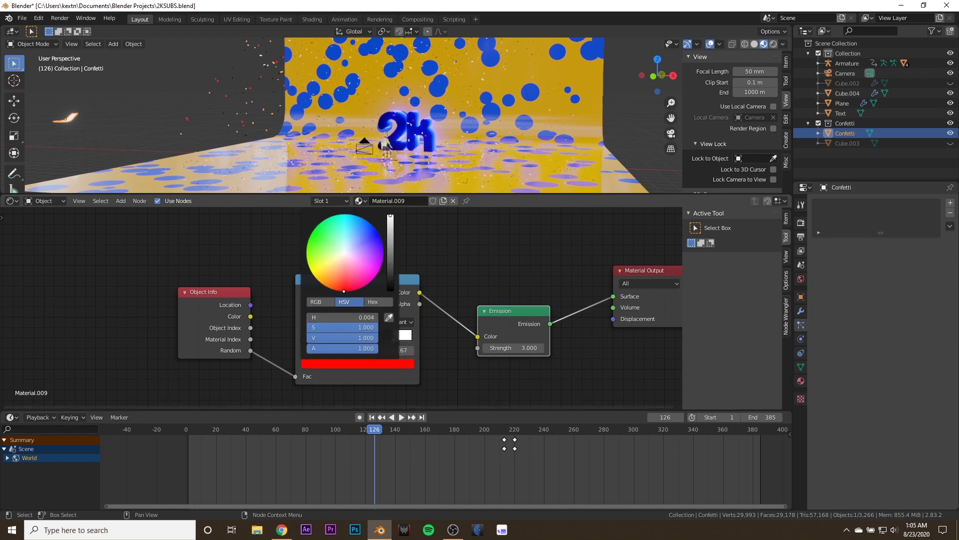
Color the ramp's third stop bright yellow with hue 0.164 and its fourth stop pure green
left_click(340, 339)
left_click(338, 364)
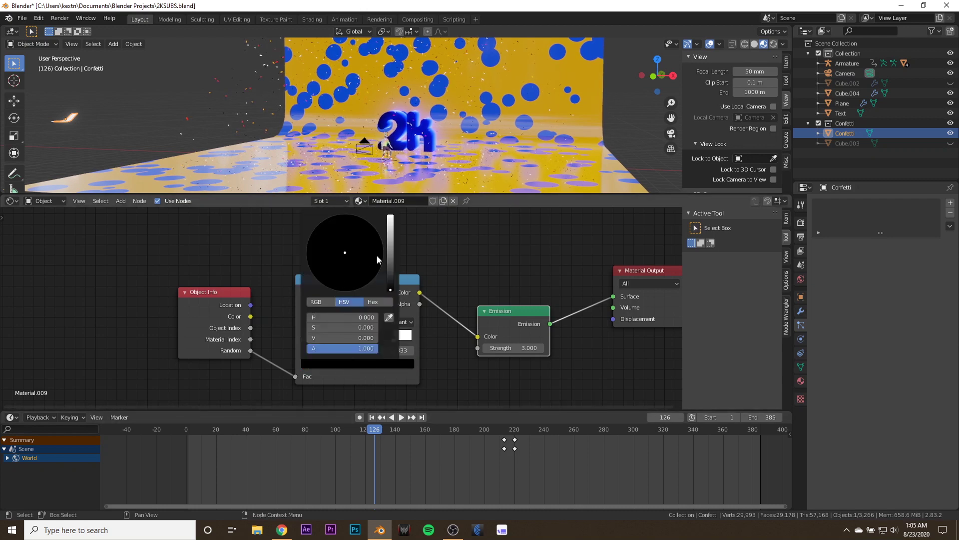
left_click_drag(390, 250, 390, 216)
left_click(335, 269)
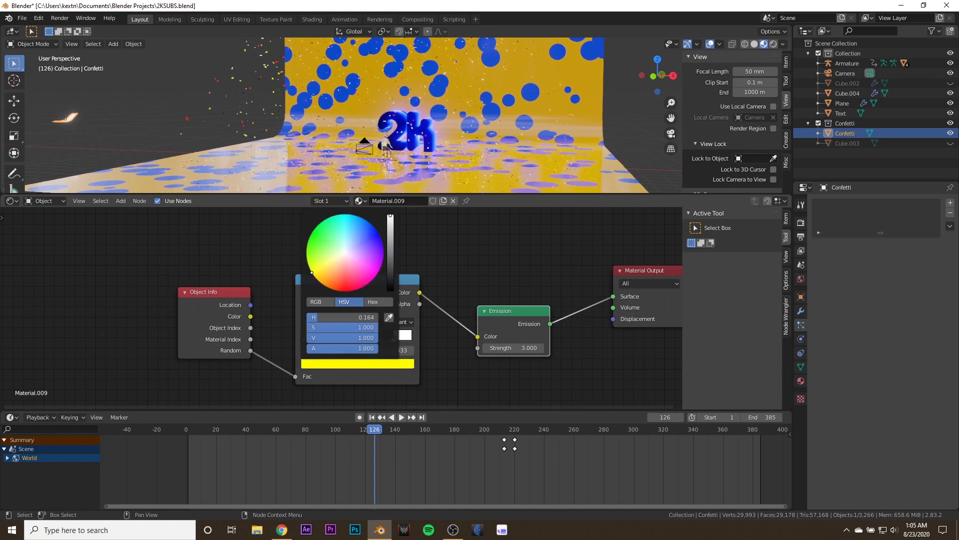
left_click(358, 339)
left_click(356, 366)
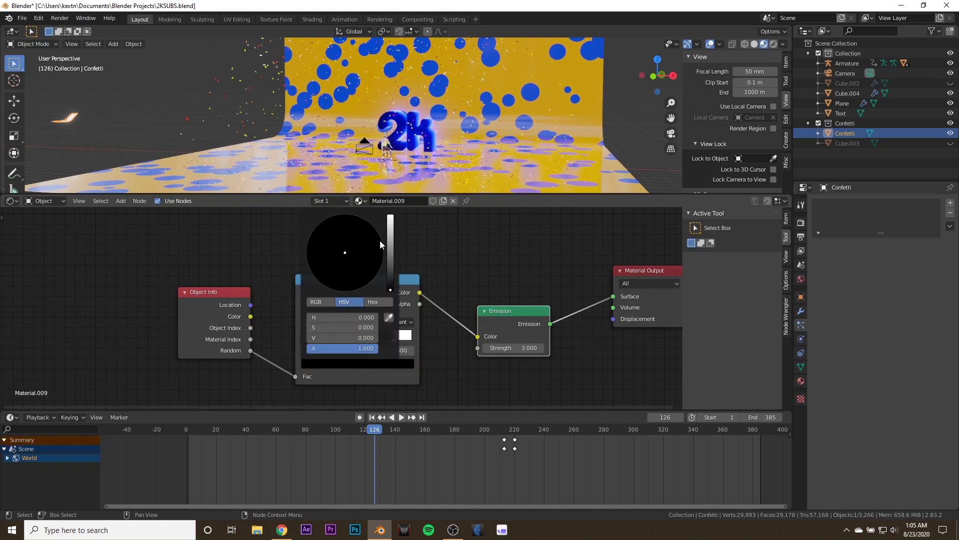
left_click(391, 238)
left_click_drag(390, 238, 391, 215)
left_click_drag(329, 257, 310, 235)
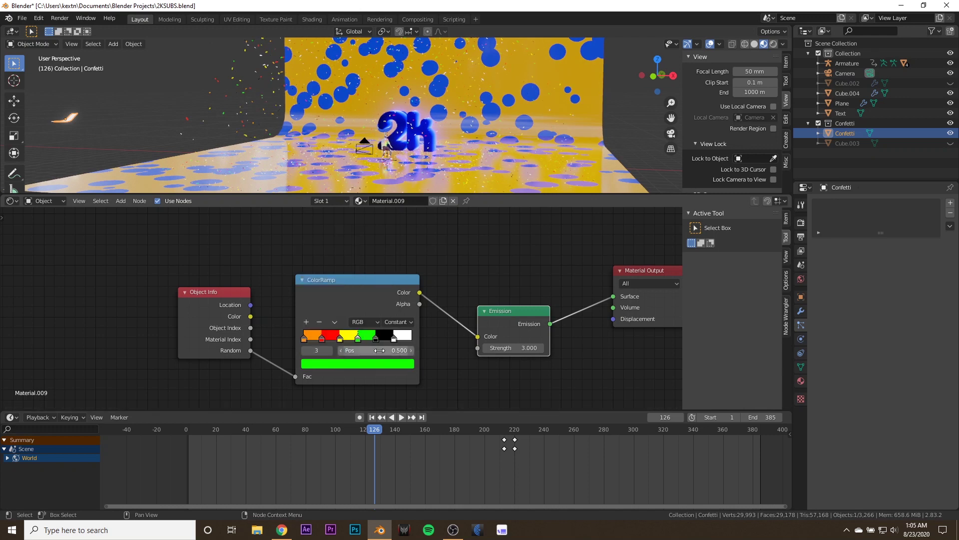
Color the ramp's fifth stop pure blue and its last stop magenta
left_click(374, 339)
left_click(368, 365)
left_click(391, 217)
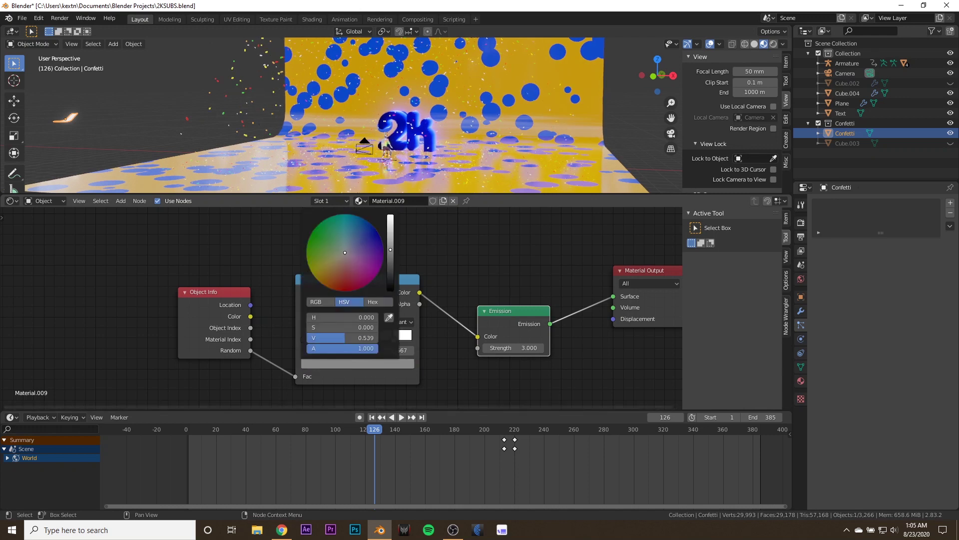
left_click(330, 258)
left_click_drag(331, 258, 379, 234)
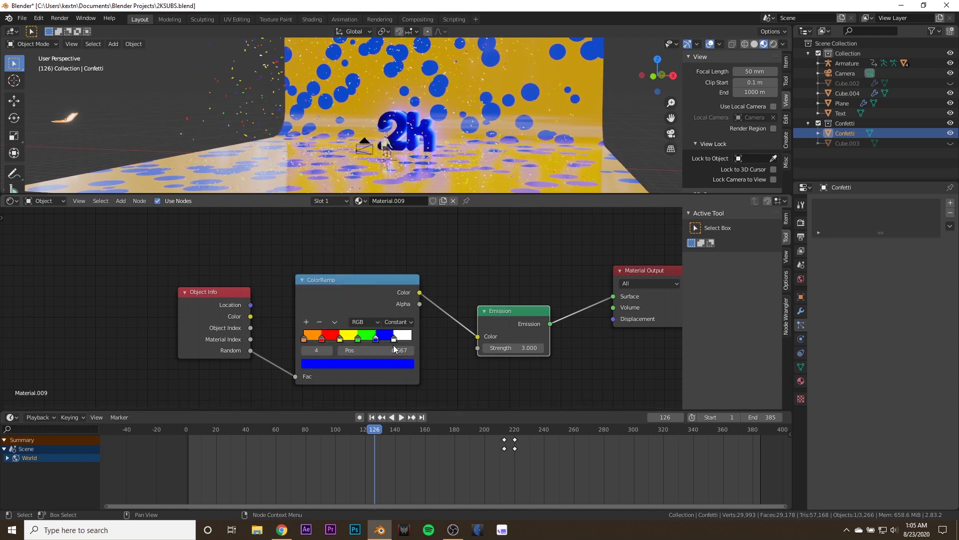
left_click(393, 344)
left_click(394, 339)
left_click(393, 364)
left_click_drag(353, 266, 378, 273)
Fine-tune the ramp's stop spacing, moving the magenta stop to 0.811 and the green stop to 0.445
scroll(355, 155, "up", 2)
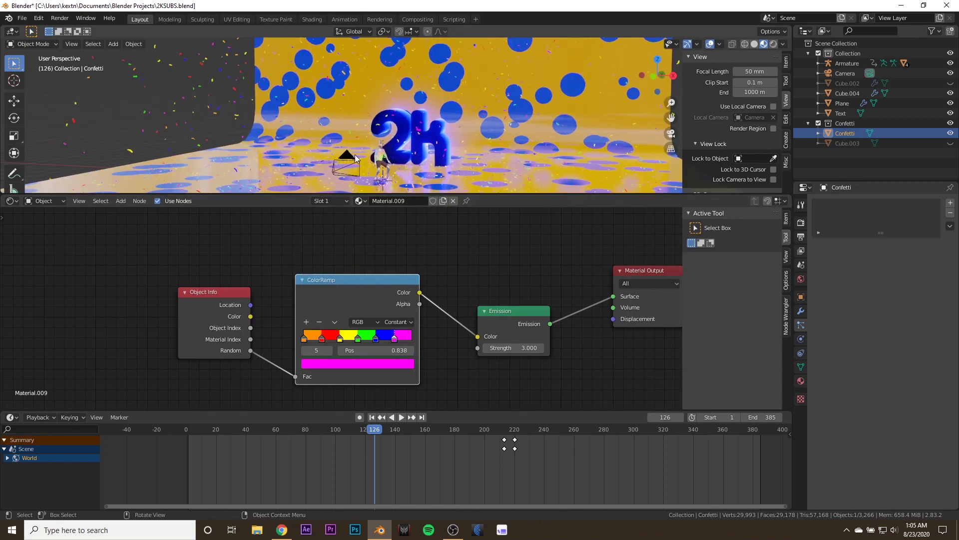
left_click_drag(376, 340, 391, 342)
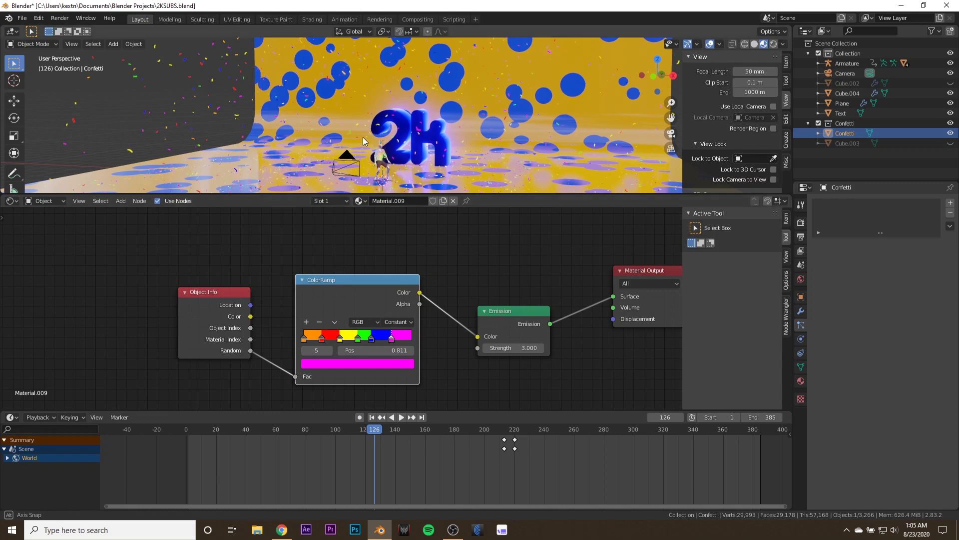
middle_click_drag(382, 152, 394, 154)
left_click_drag(339, 340, 350, 340)
Switch to the camera view and play the animation from frame 1 to check the colored confetti
mouse_move(356, 136)
middle_mouse_down()
mouse_move(331, 117)
mouse_move(335, 73)
mouse_move(349, 94)
mouse_move(461, 101)
mouse_move(482, 127)
mouse_move(370, 132)
middle_mouse_up()
scroll(332, 117, "up", 3)
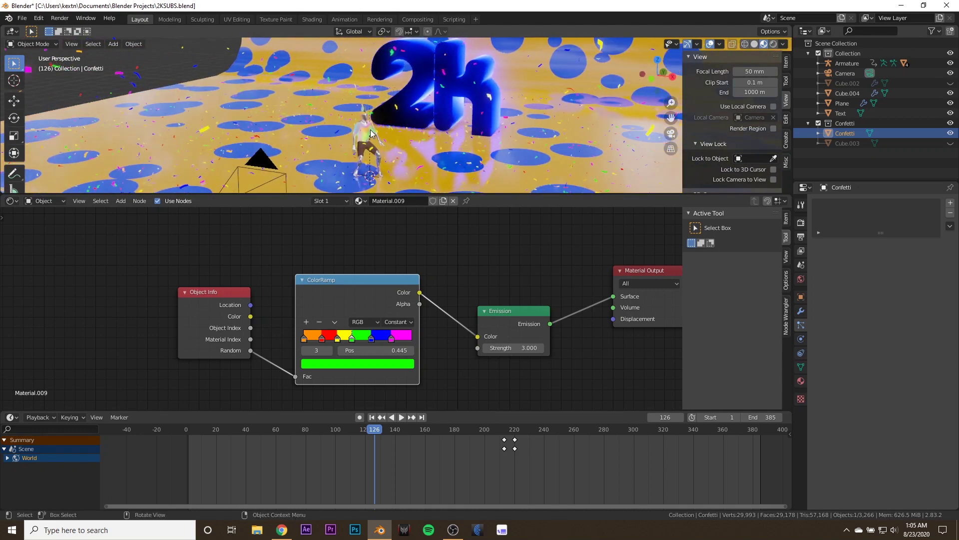
key("KP_0")
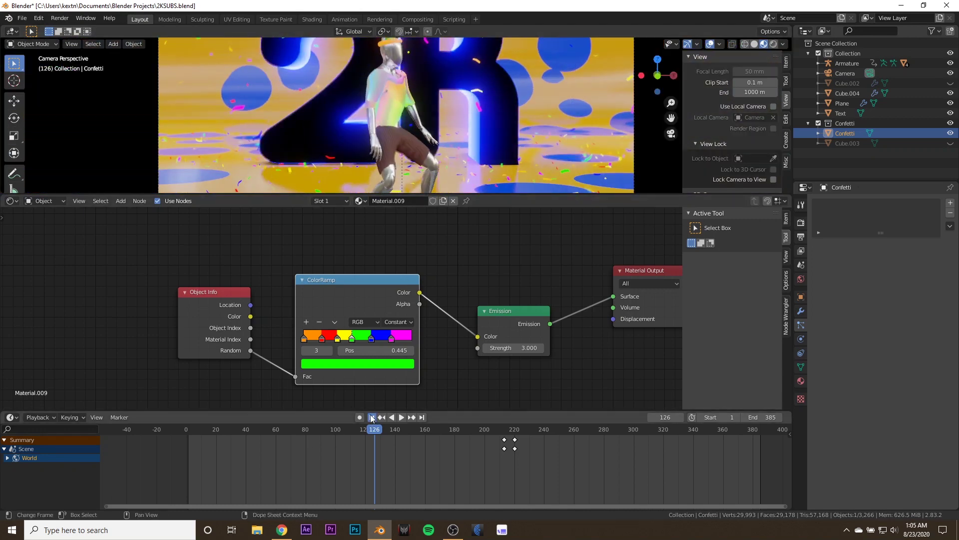
left_click(372, 417)
scroll(437, 103, "down", 3)
key("space")
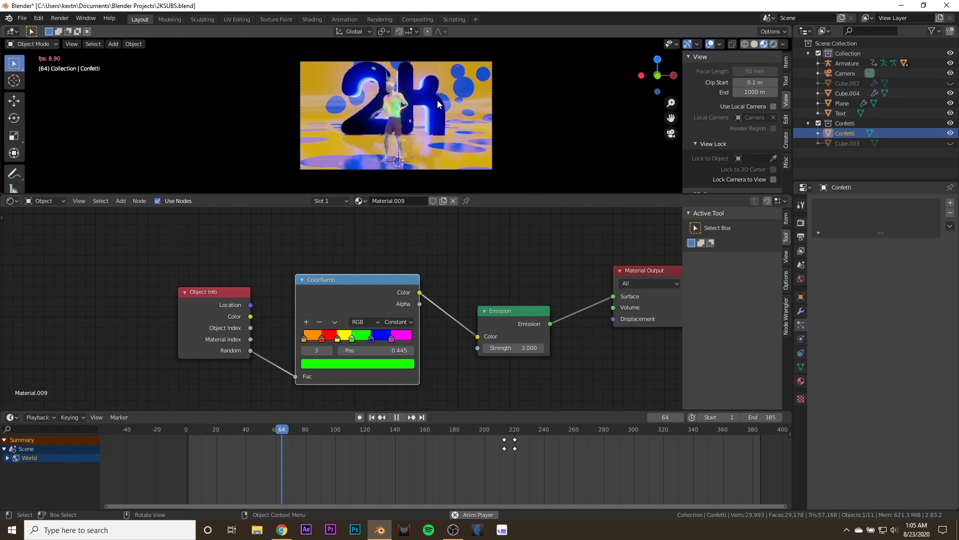
key("space")
Select parts of the dancing character up close, then replay the animation from the first frame
scroll(406, 104, "up", 3)
left_click(405, 102)
left_click(400, 73)
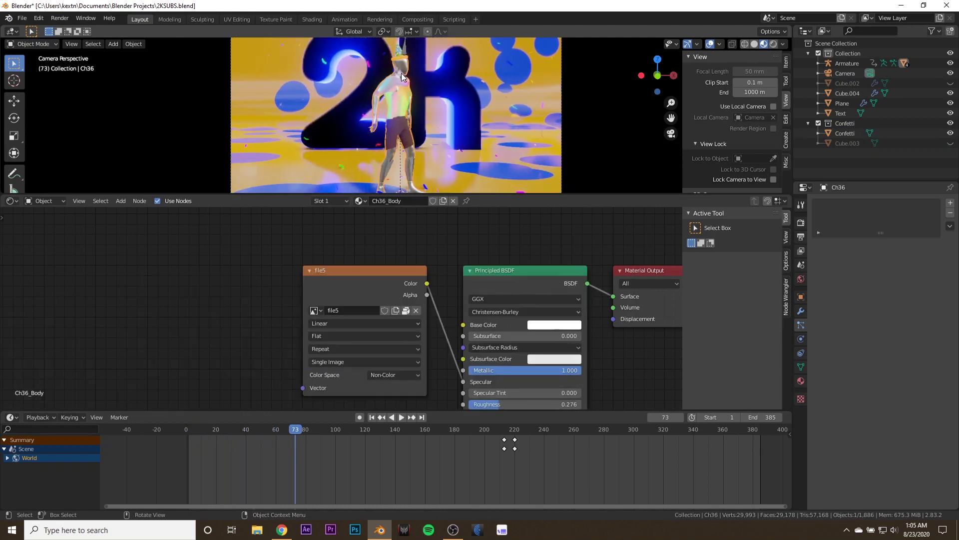
left_click(400, 83)
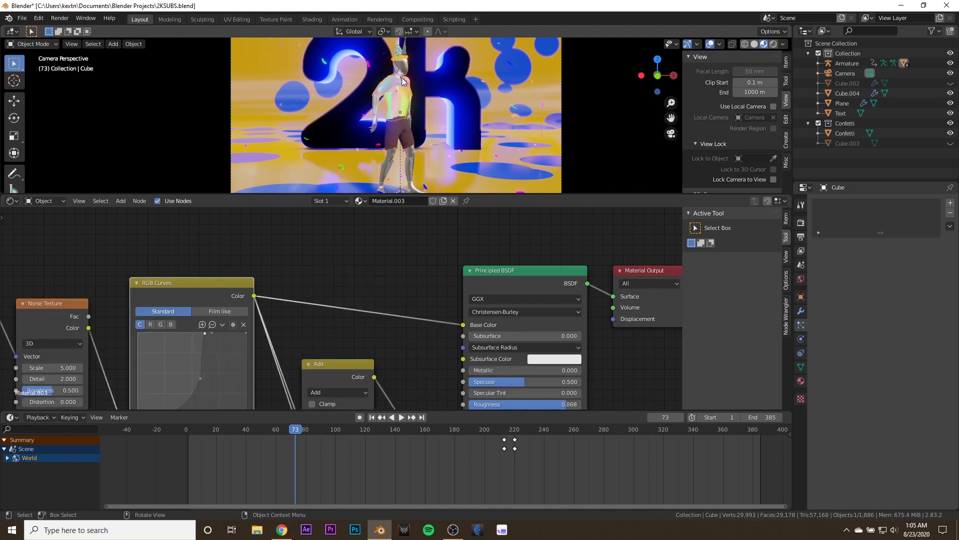
left_click(372, 417)
key("space")
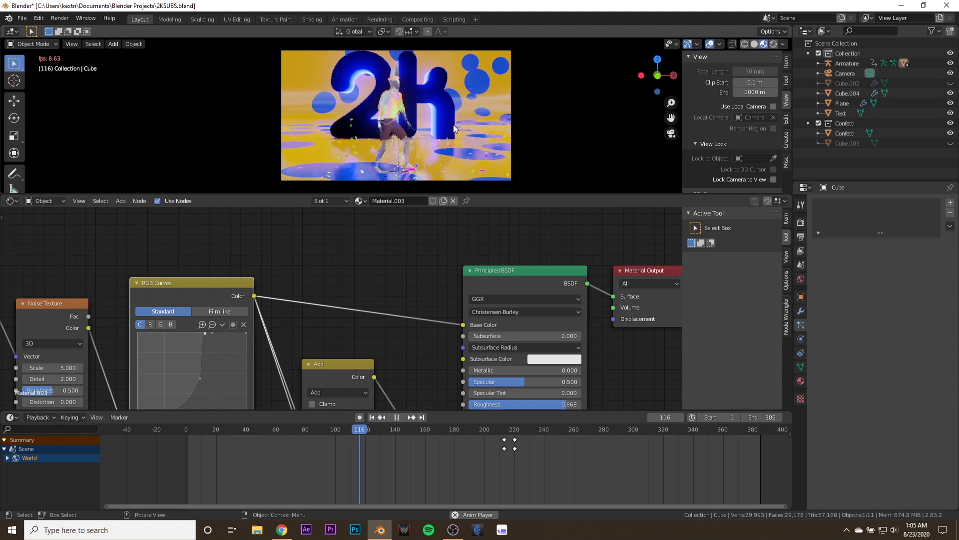
key("space")
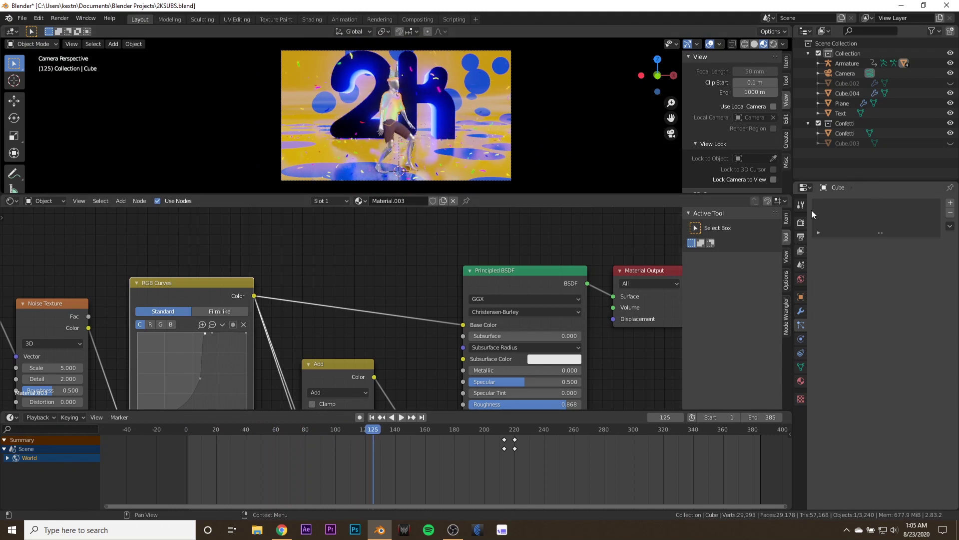
Select the confetti emitter Cube.004 and bake its particle cache
left_click(843, 92)
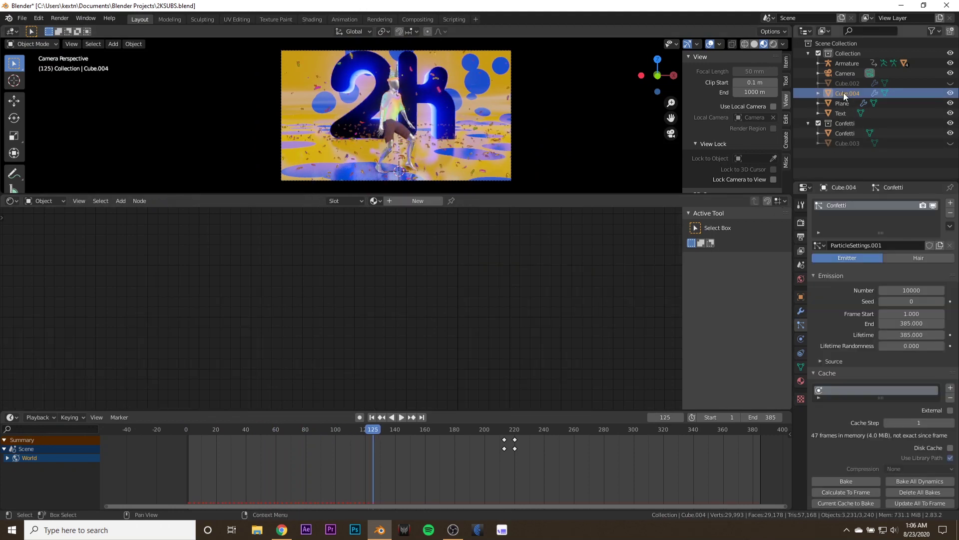
scroll(863, 335, "down", 3)
scroll(849, 360, "down", 2)
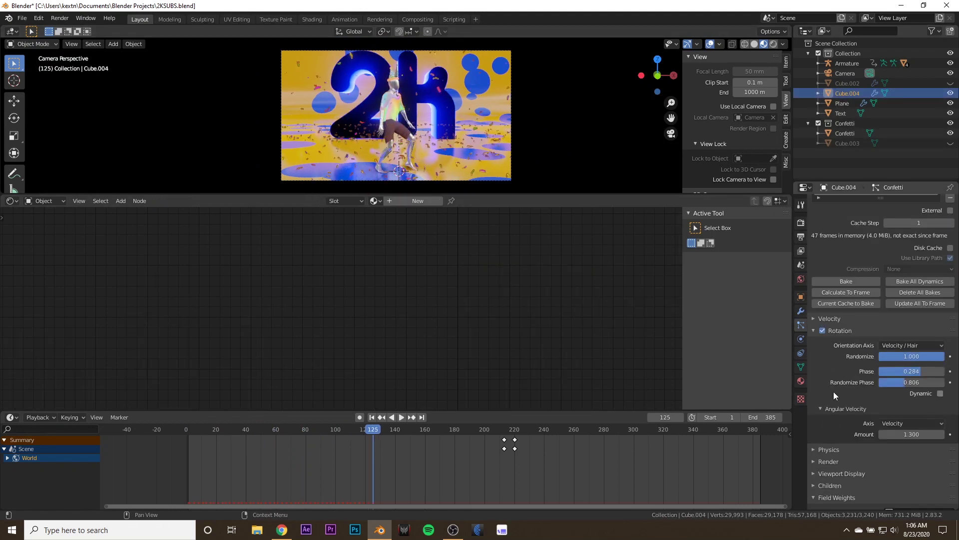
scroll(830, 311, "up", 3)
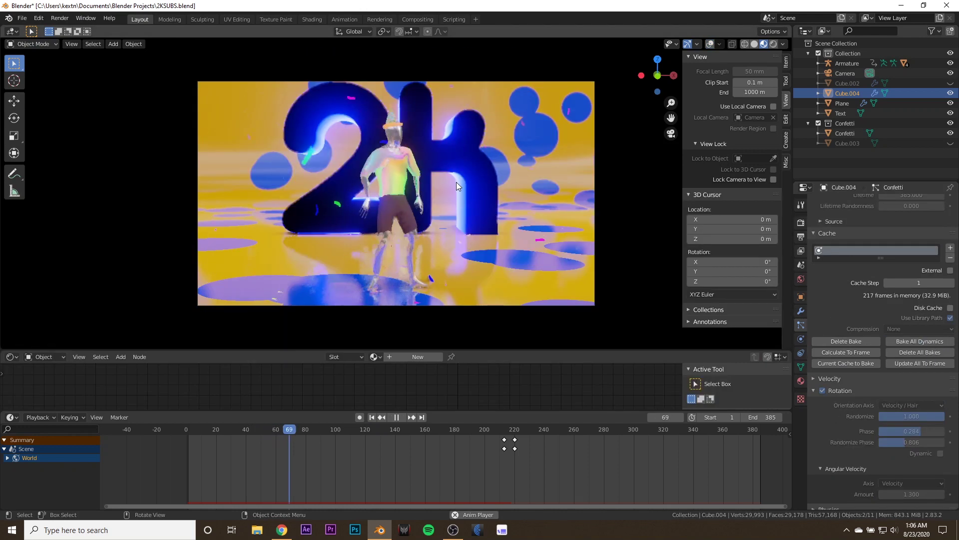
Play the baked animation in the camera view to review the falling multicolored confetti and stop at frame 162
key("space")
key("space")
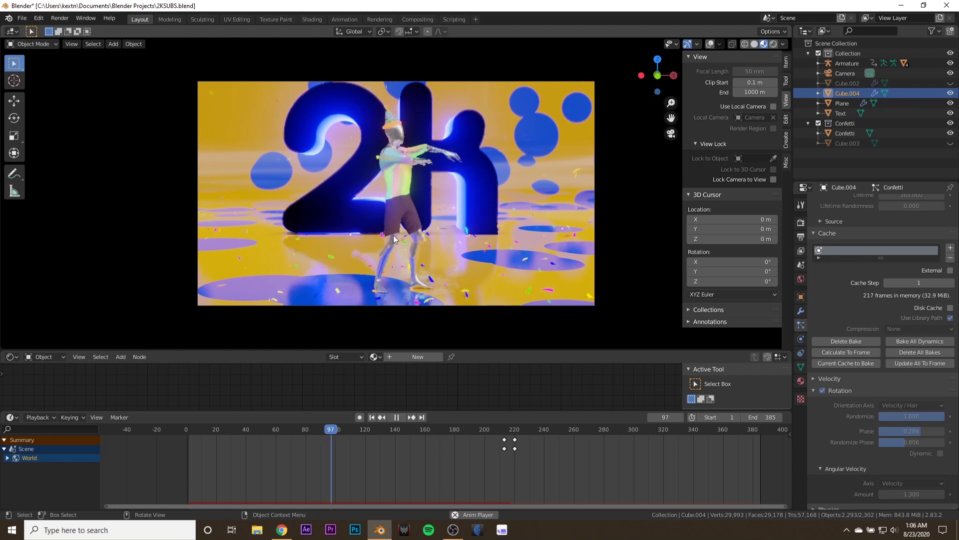
key("space")
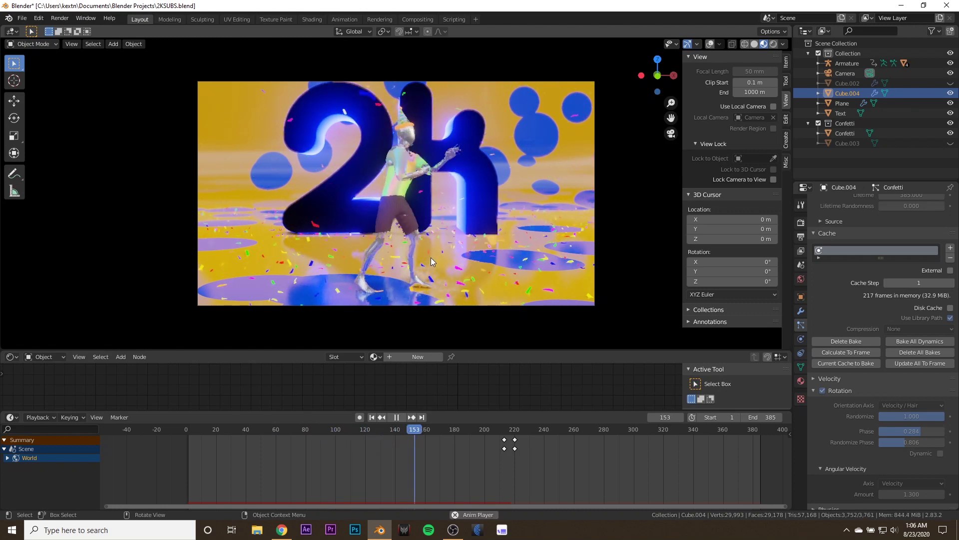
key("space")
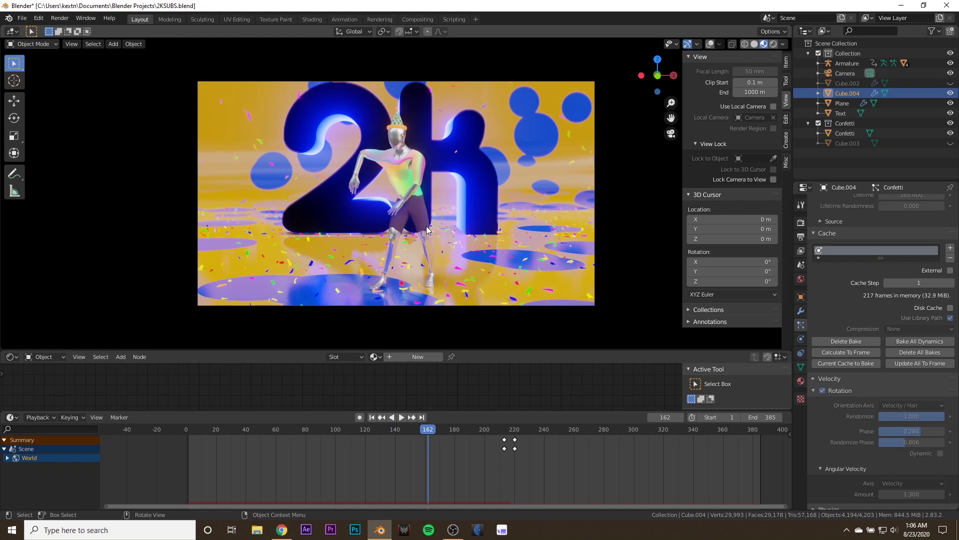